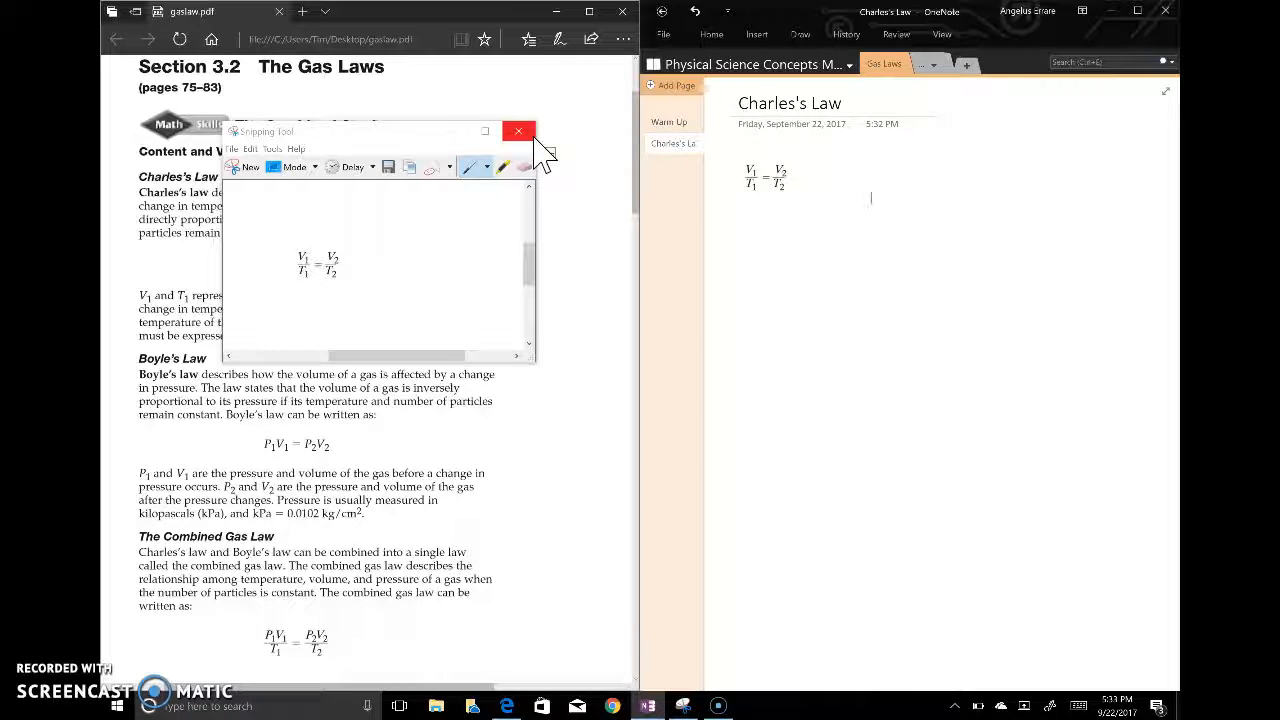
{"action": "left_click", "coordinate": [528, 140]}
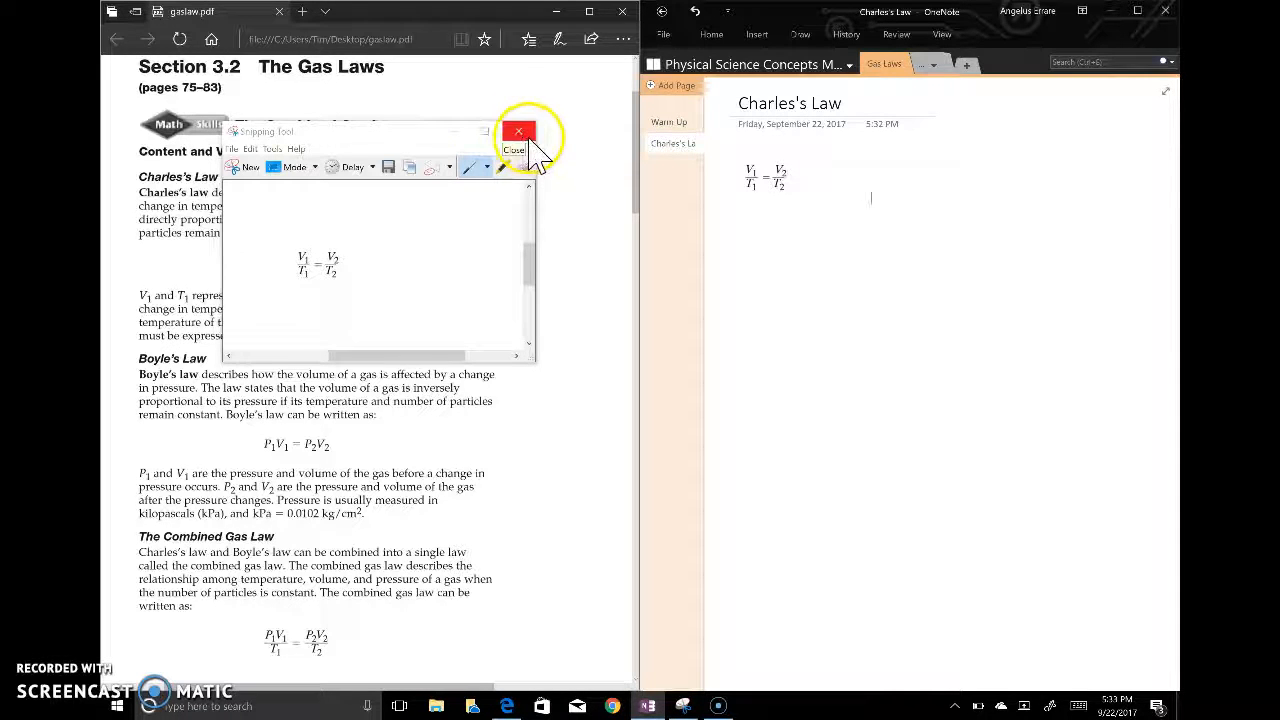
{"action": "left_click", "coordinate": [614, 706]}
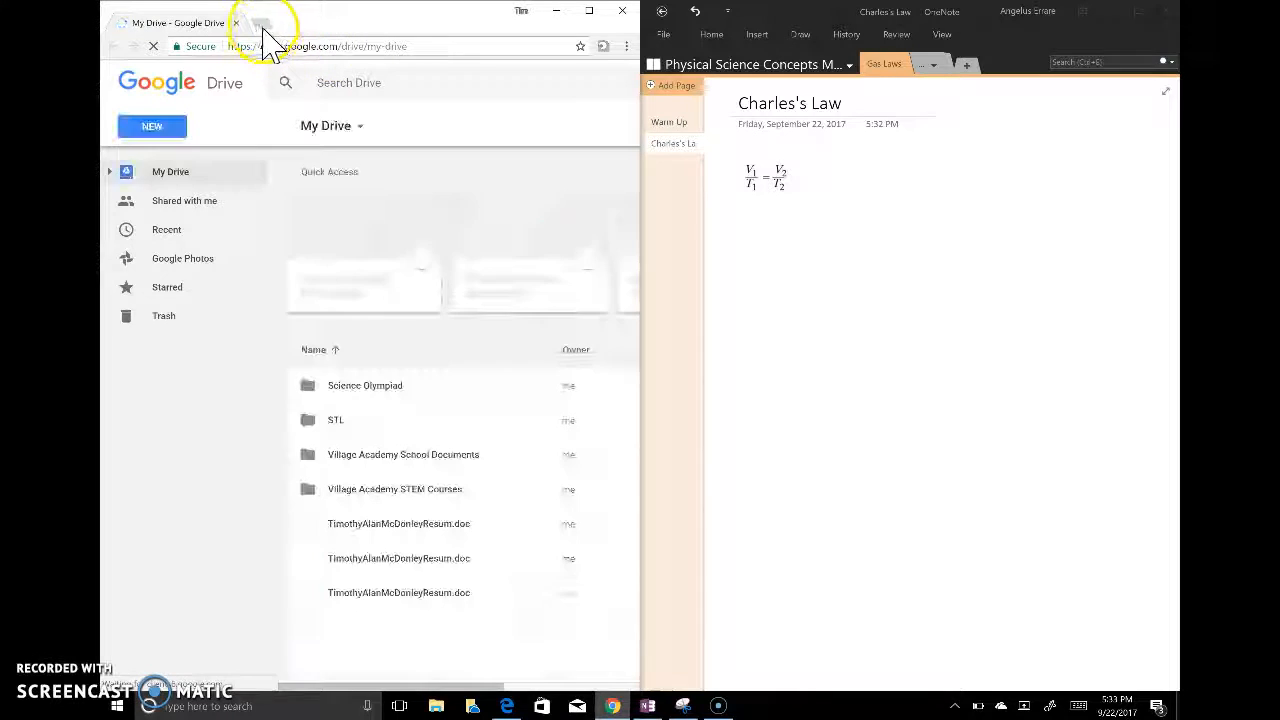
{"action": "left_click", "coordinate": [262, 23]}
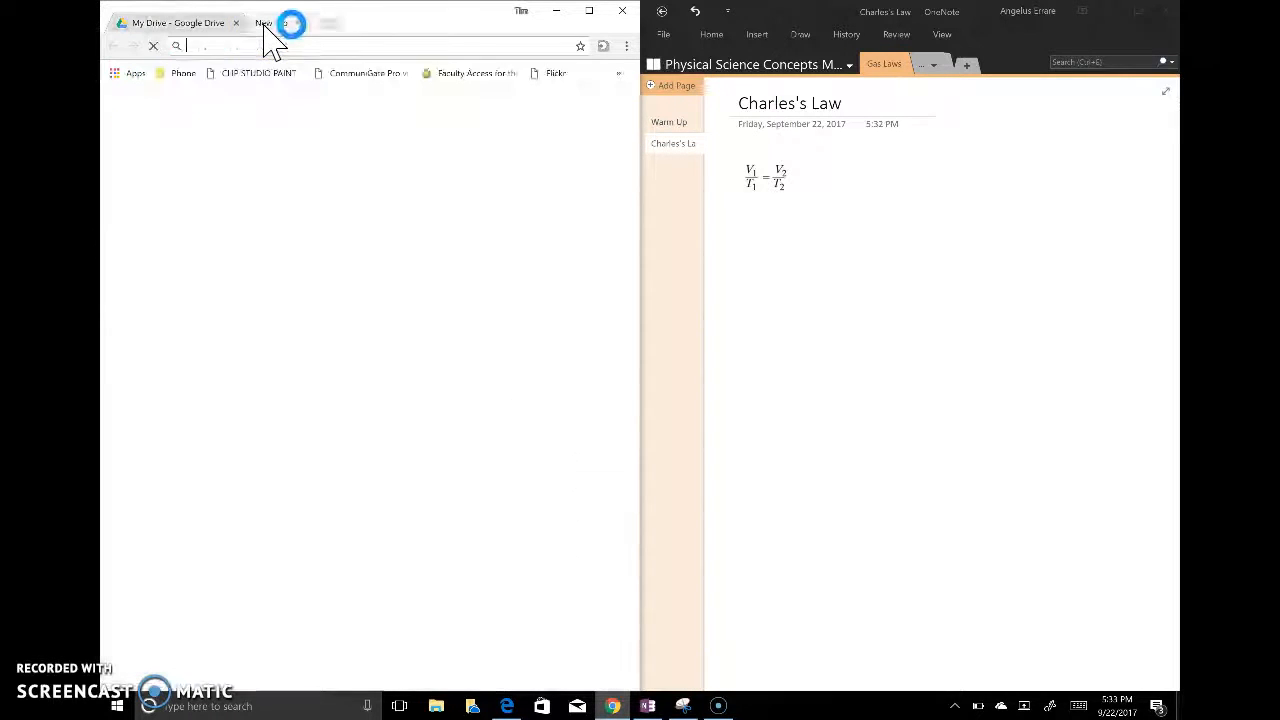
{"action": "type", "text": "www.youtube.com"}
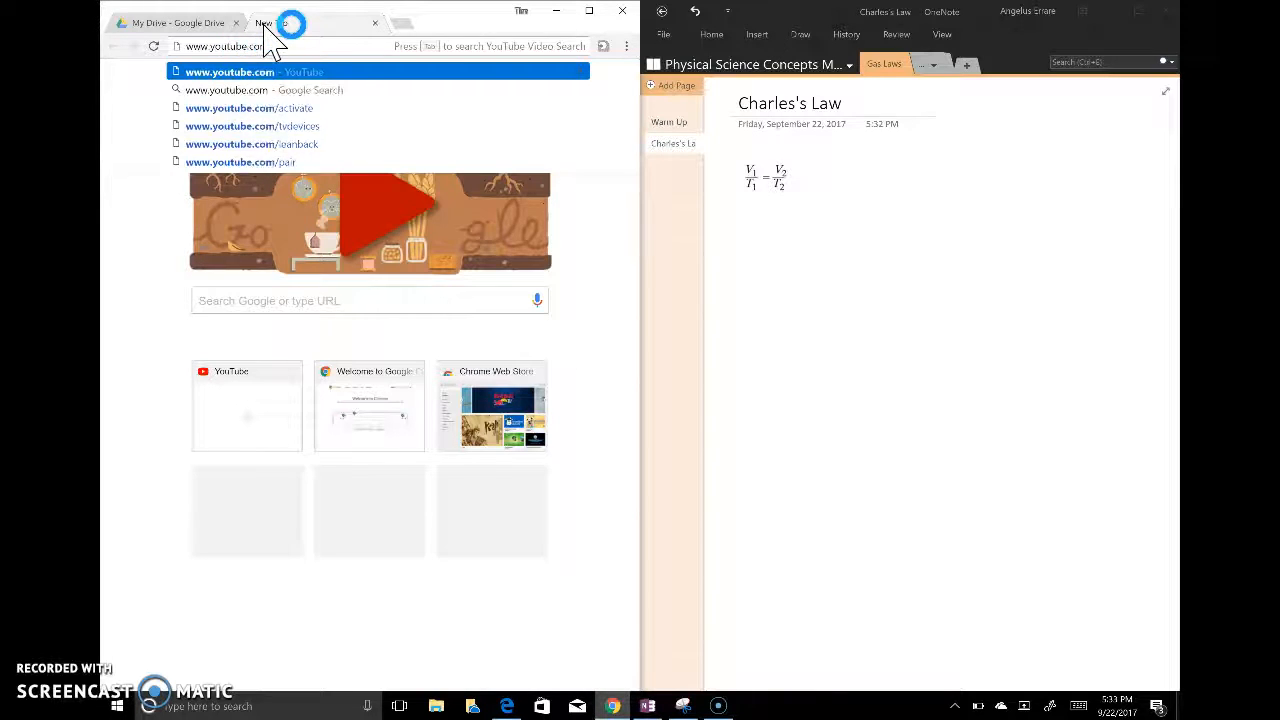
{"action": "key", "text": "Return"}
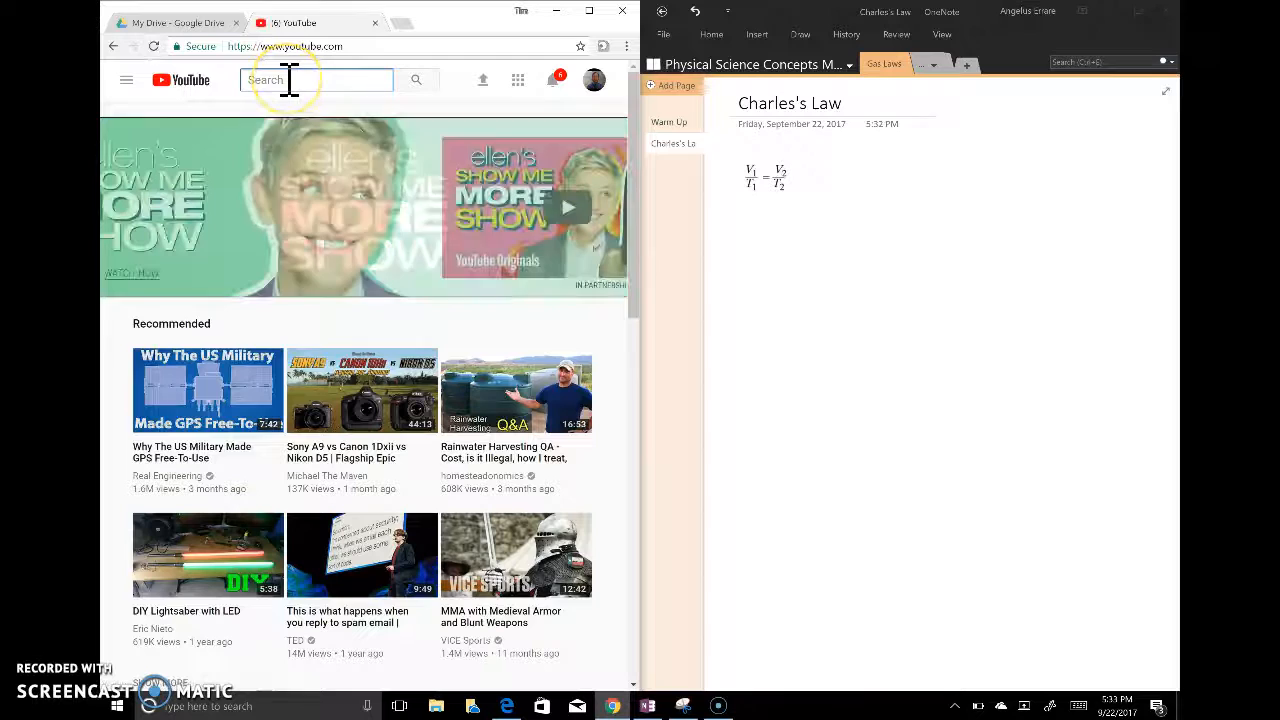
Step: Search YouTube for "charles law" and open The Sci Guys video "Charles's Law of Ideal Gases"
{"action": "type", "text": "charles"}
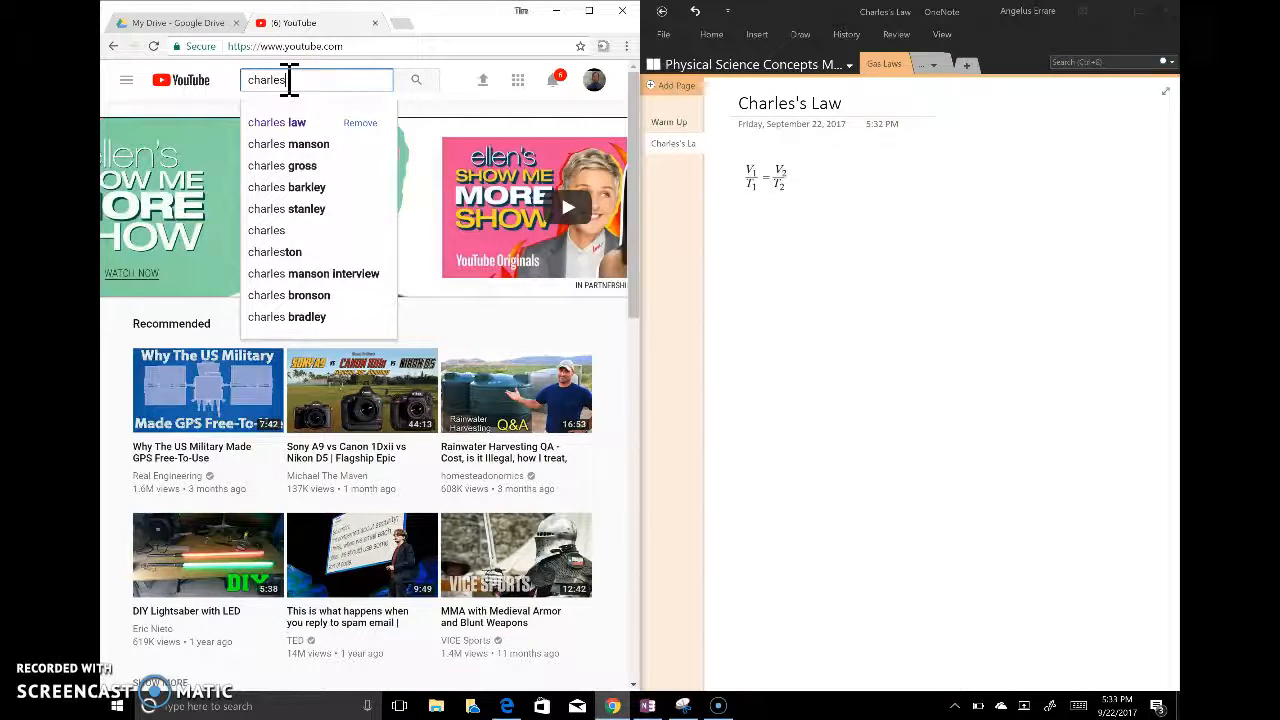
{"action": "type", "text": " law"}
{"action": "key", "text": "Return"}
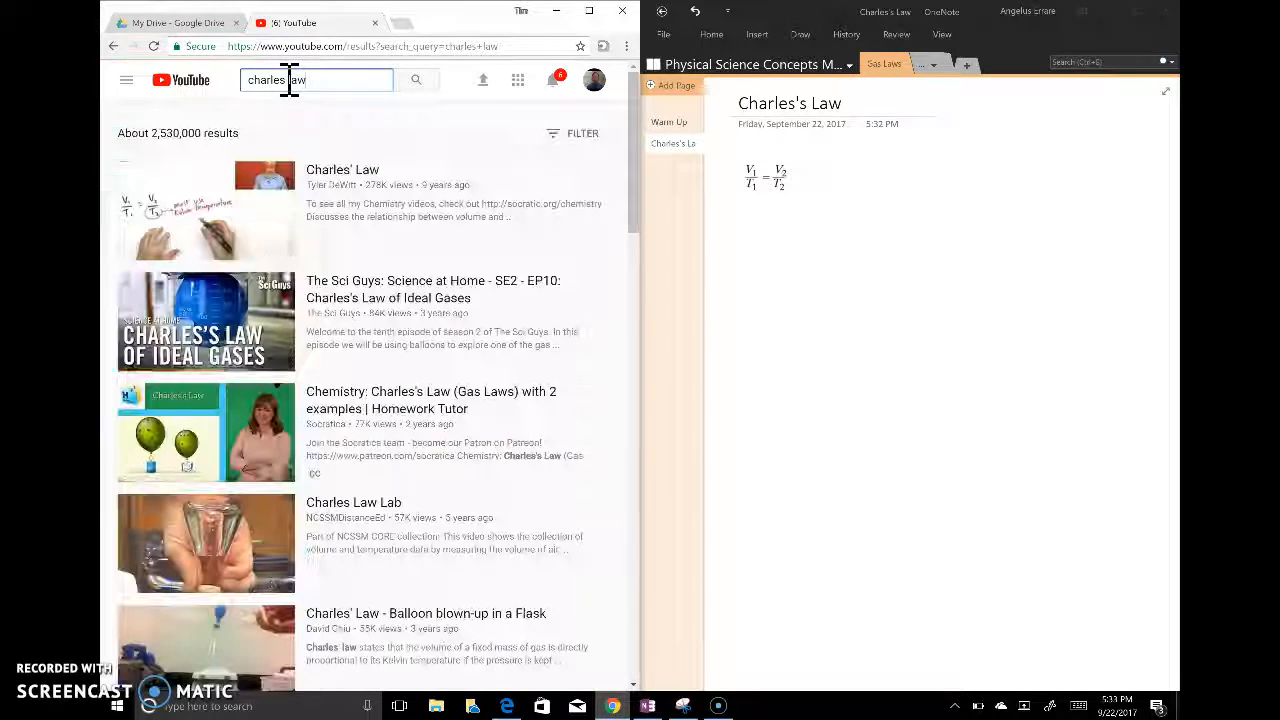
{"action": "left_click", "coordinate": [355, 210]}
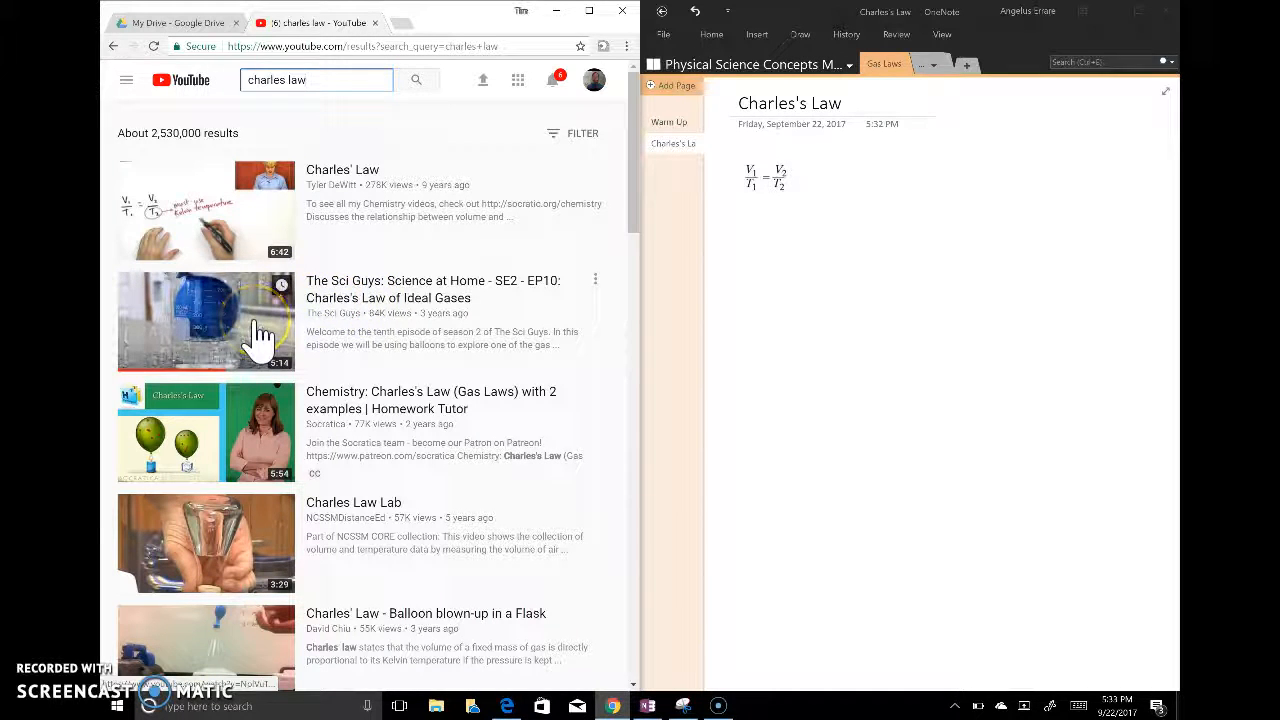
{"action": "left_click", "coordinate": [198, 328]}
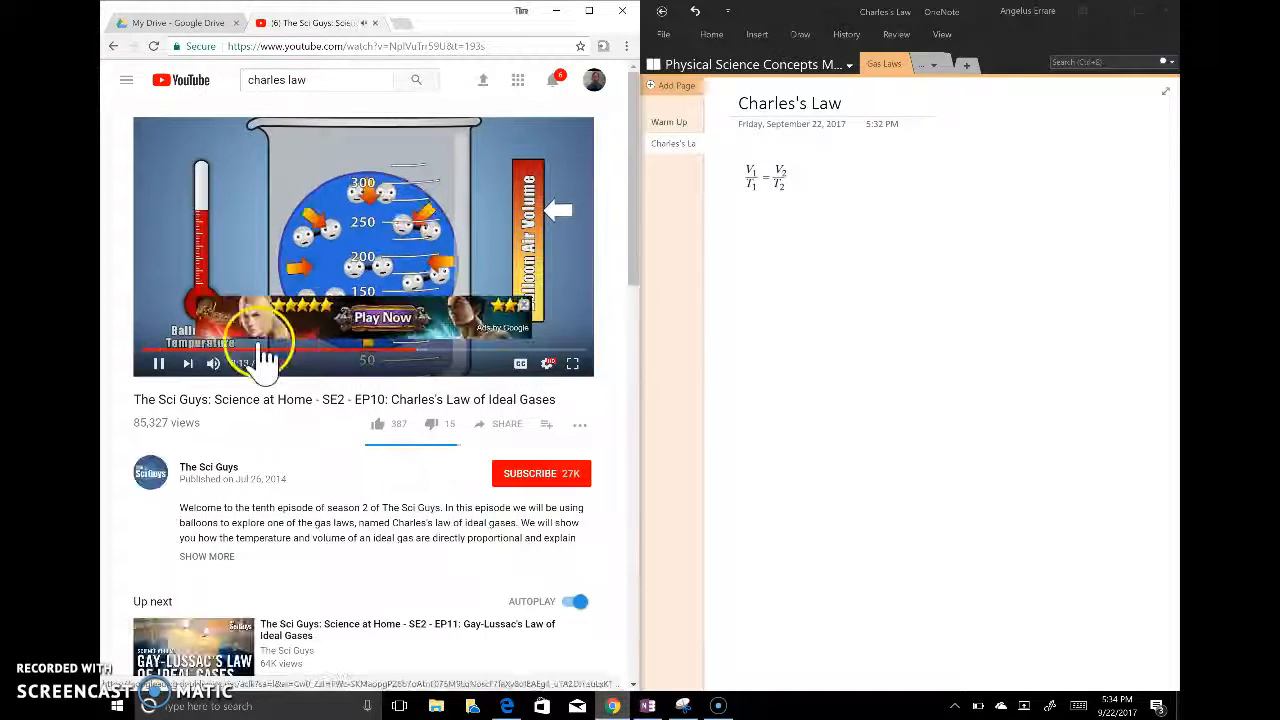
Step: Dismiss the video's overlay ad, find the balloon-in-beaker scene and leave the playback paused at 1:46
{"action": "left_click", "coordinate": [160, 363]}
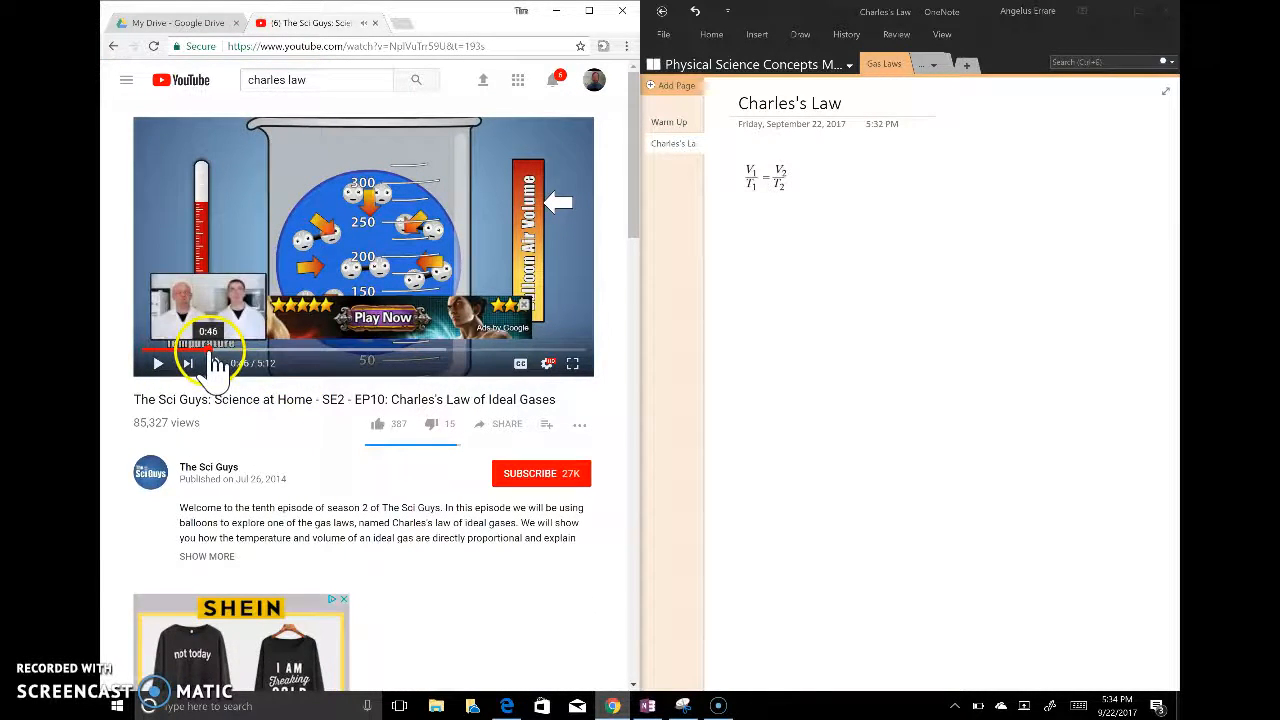
{"action": "left_click", "coordinate": [212, 352]}
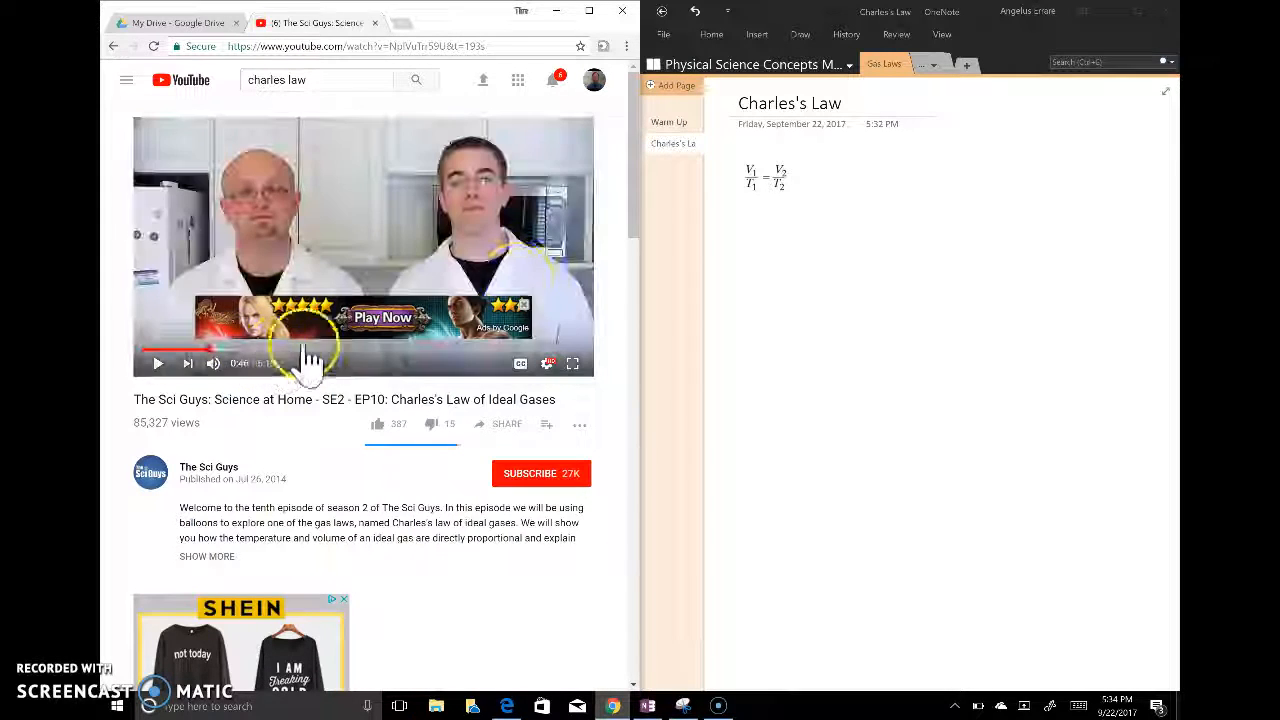
{"action": "left_click", "coordinate": [524, 304]}
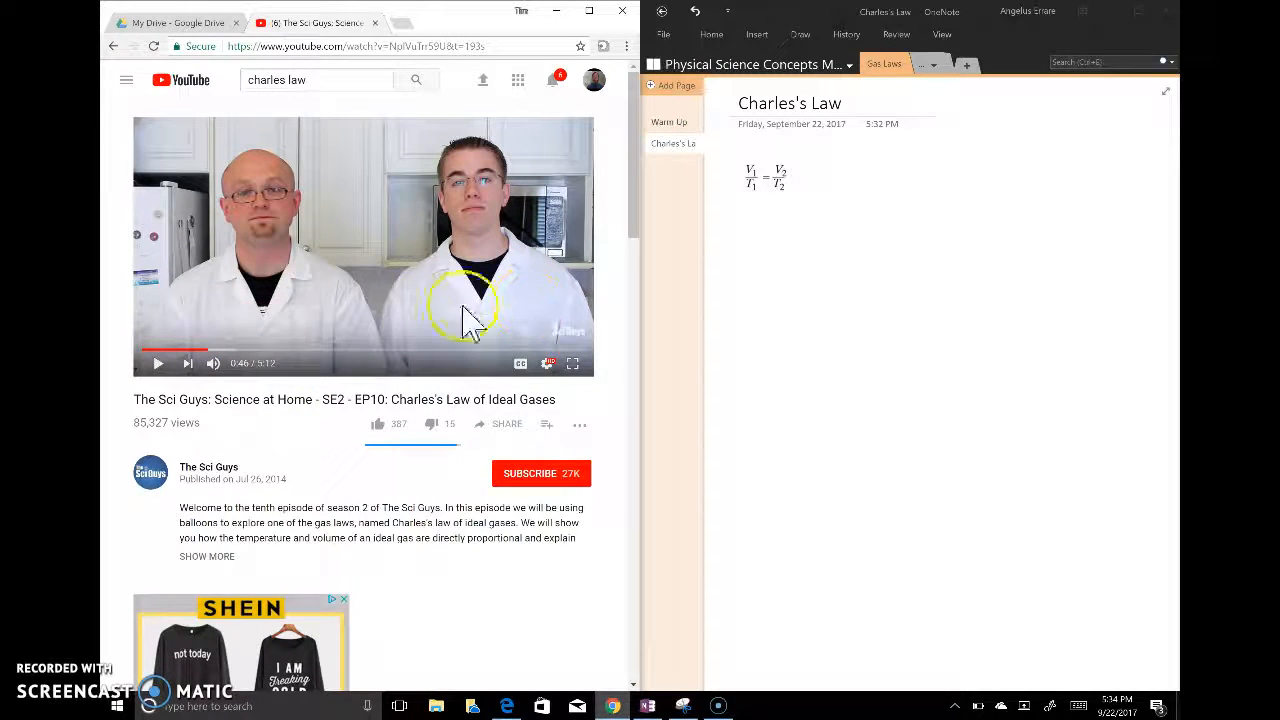
{"action": "left_click", "coordinate": [290, 350]}
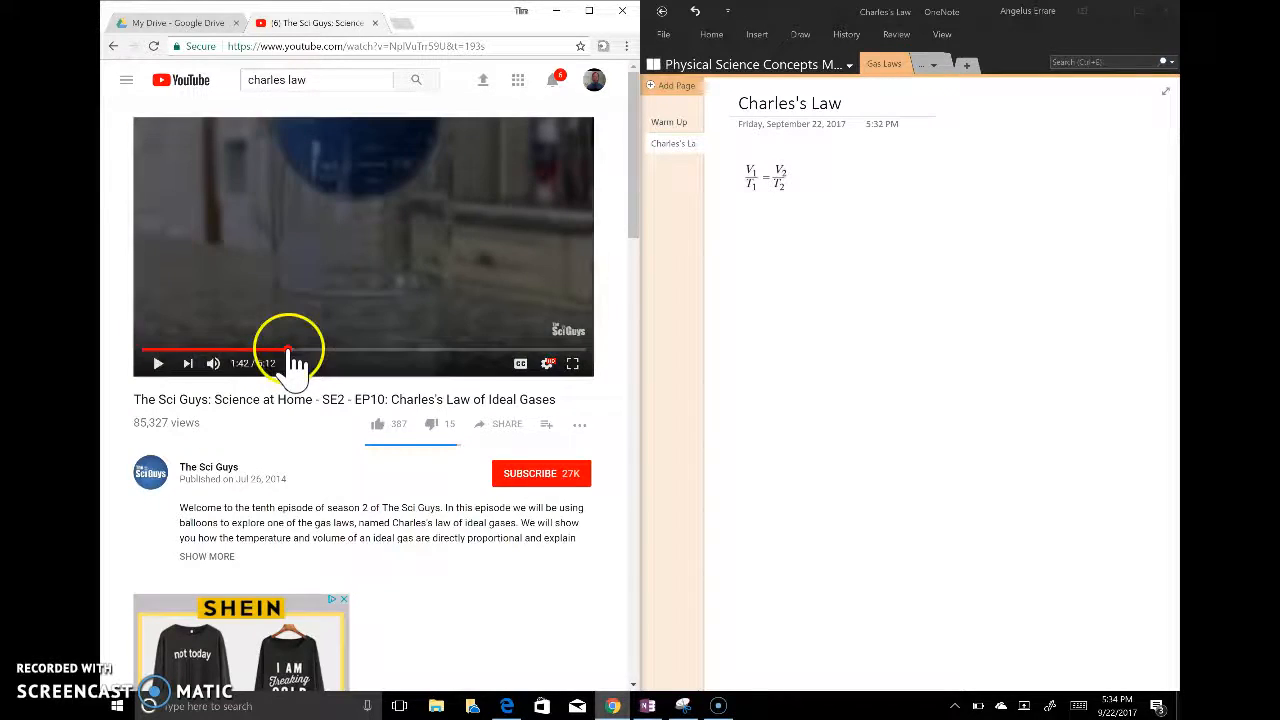
{"action": "left_click", "coordinate": [158, 366]}
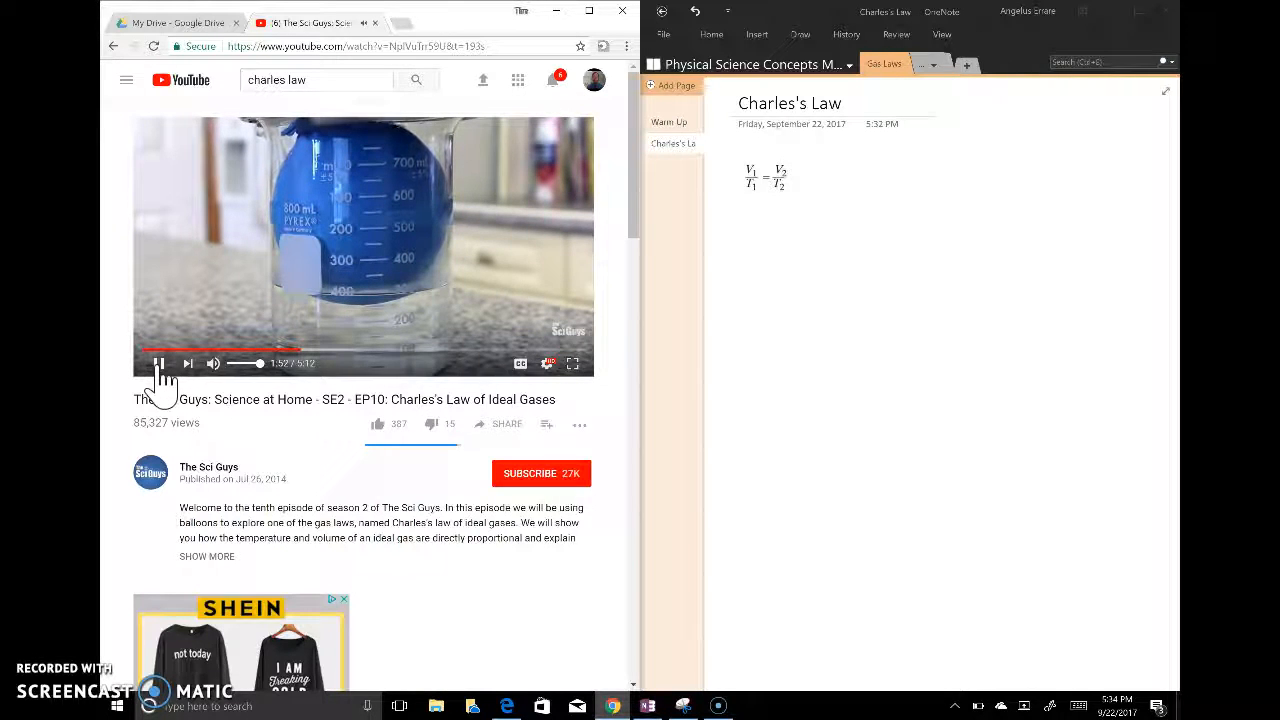
{"action": "left_click", "coordinate": [160, 366]}
{"action": "left_click", "coordinate": [300, 352]}
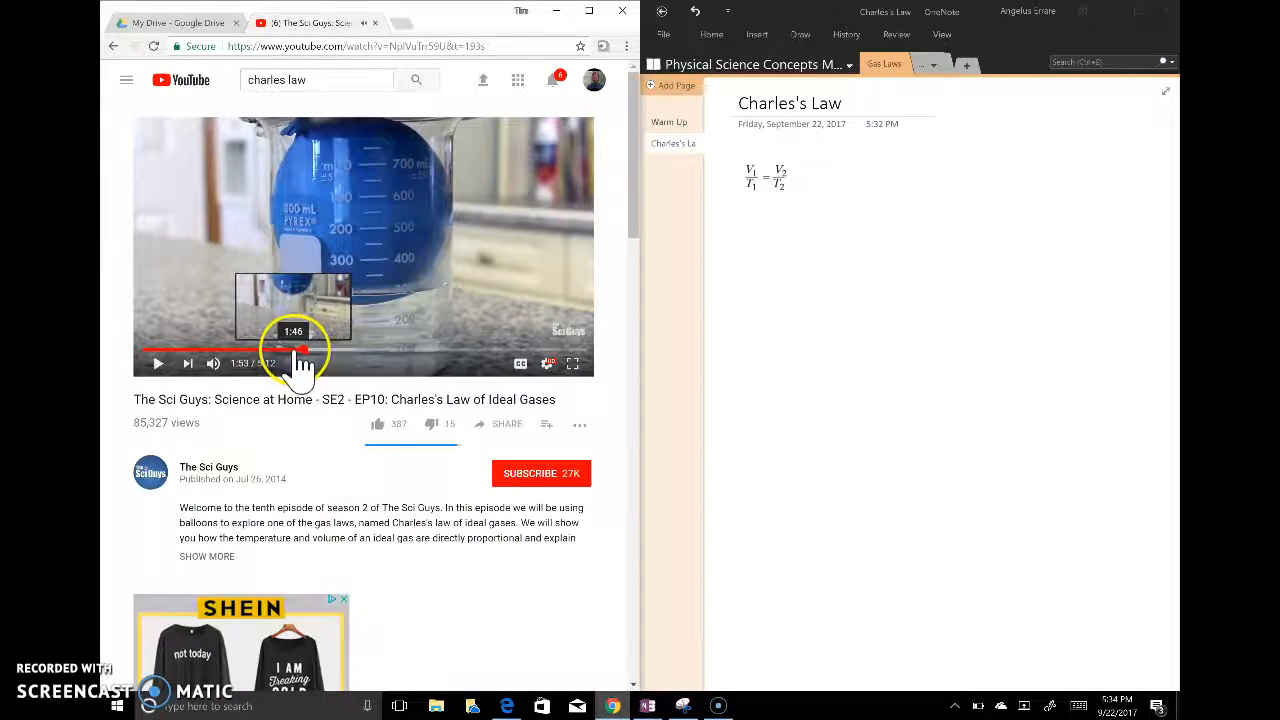
{"action": "left_click", "coordinate": [295, 351]}
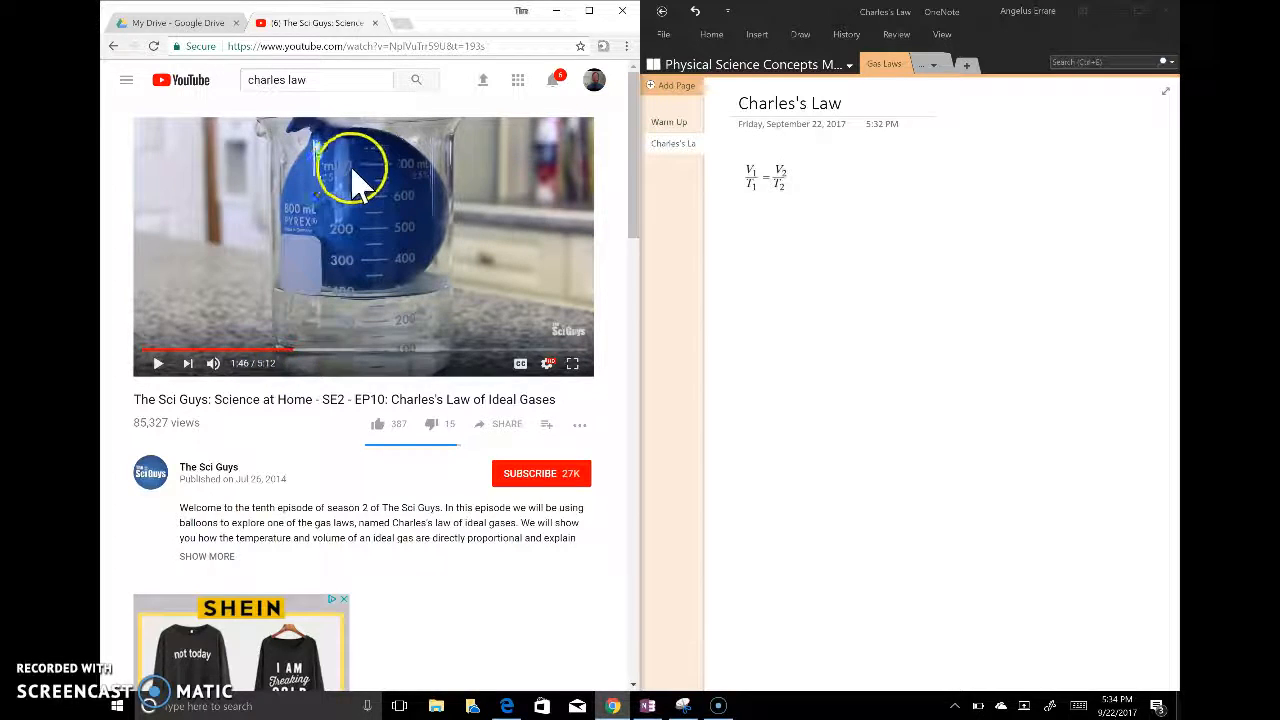
Step: Copy the video's share link with its start time set to 1:46
{"action": "left_click", "coordinate": [507, 426]}
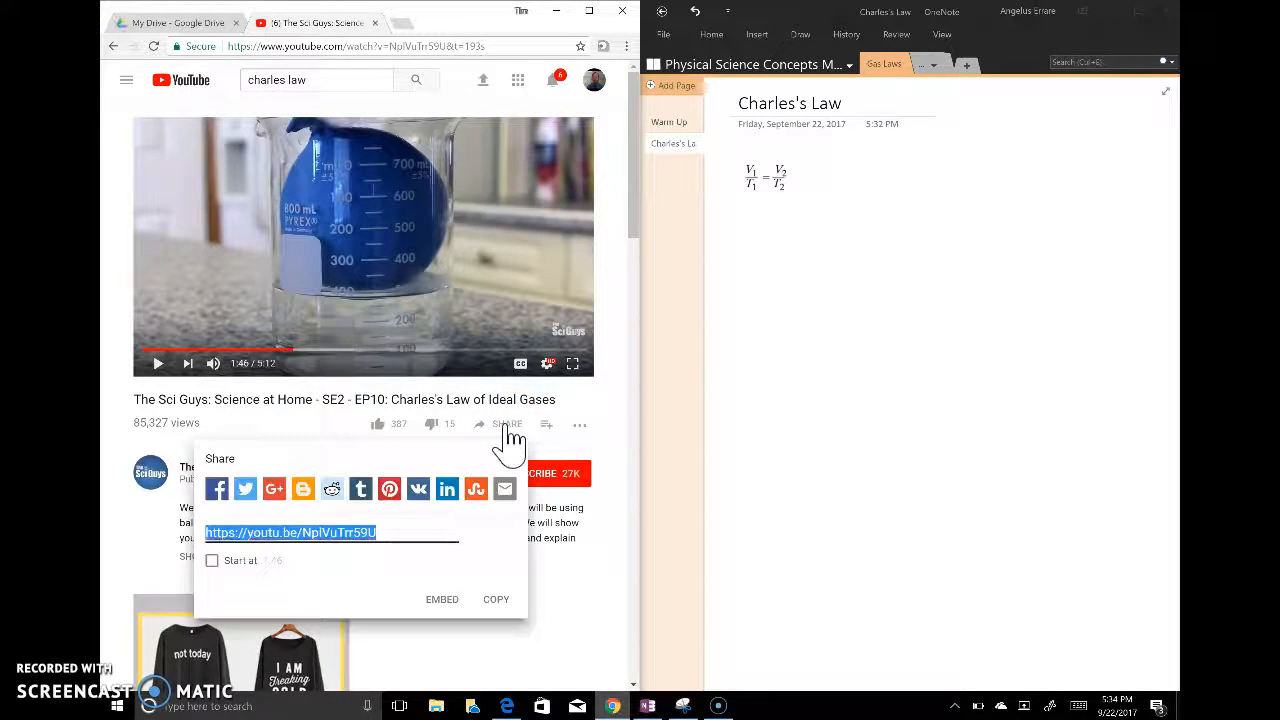
{"action": "left_click", "coordinate": [212, 563]}
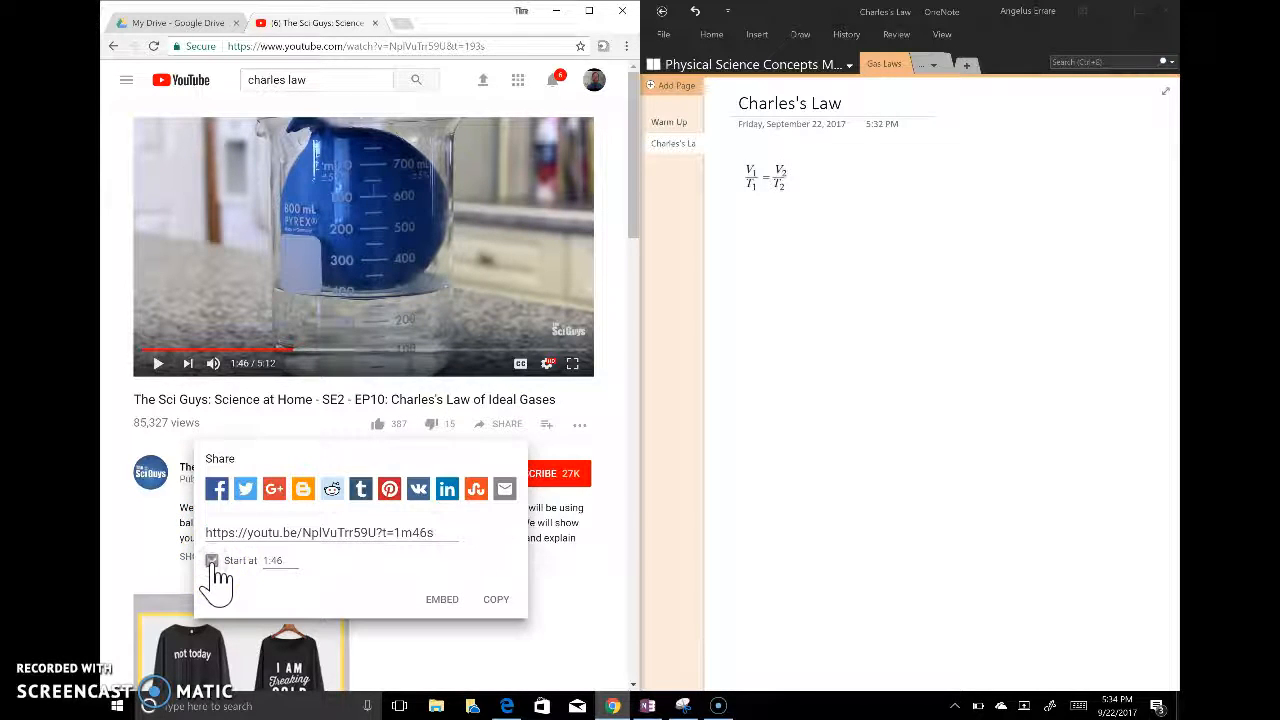
{"action": "left_click", "coordinate": [447, 532]}
{"action": "key", "text": "ctrl+c"}
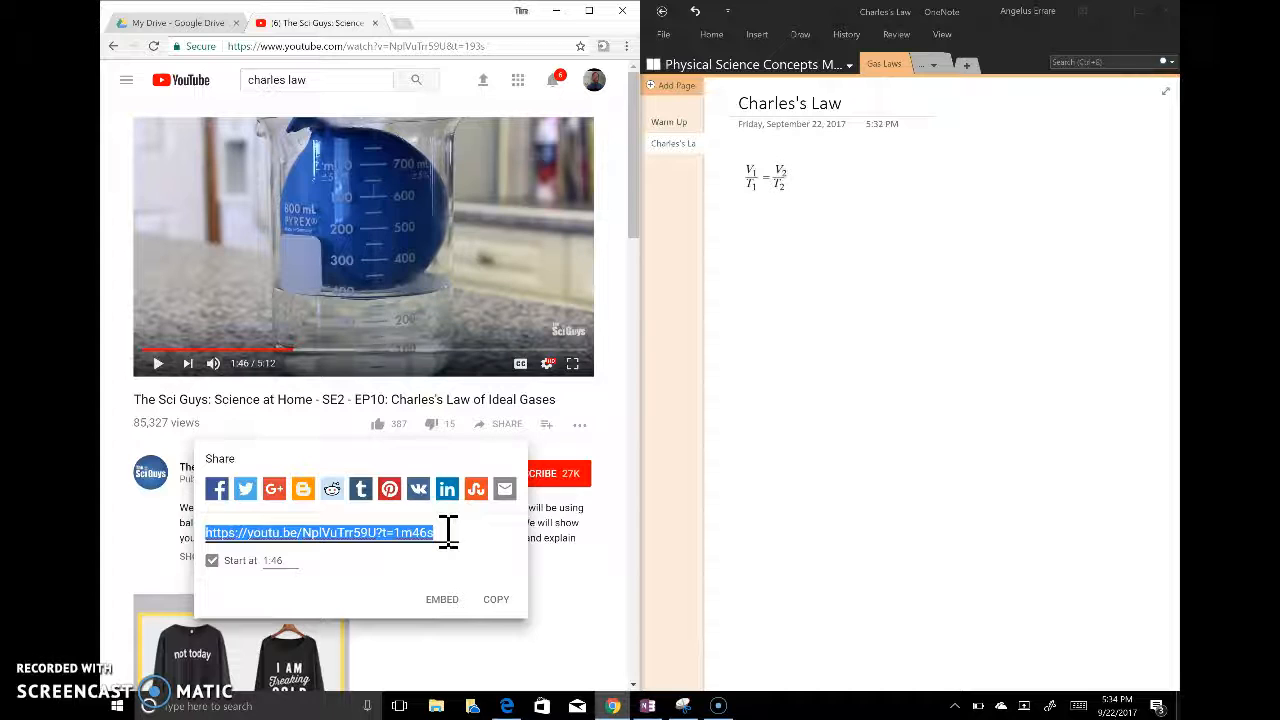
Step: Switch to OneNote and paste the video link below the equation on the Charles's Law page
{"action": "left_click", "coordinate": [739, 210]}
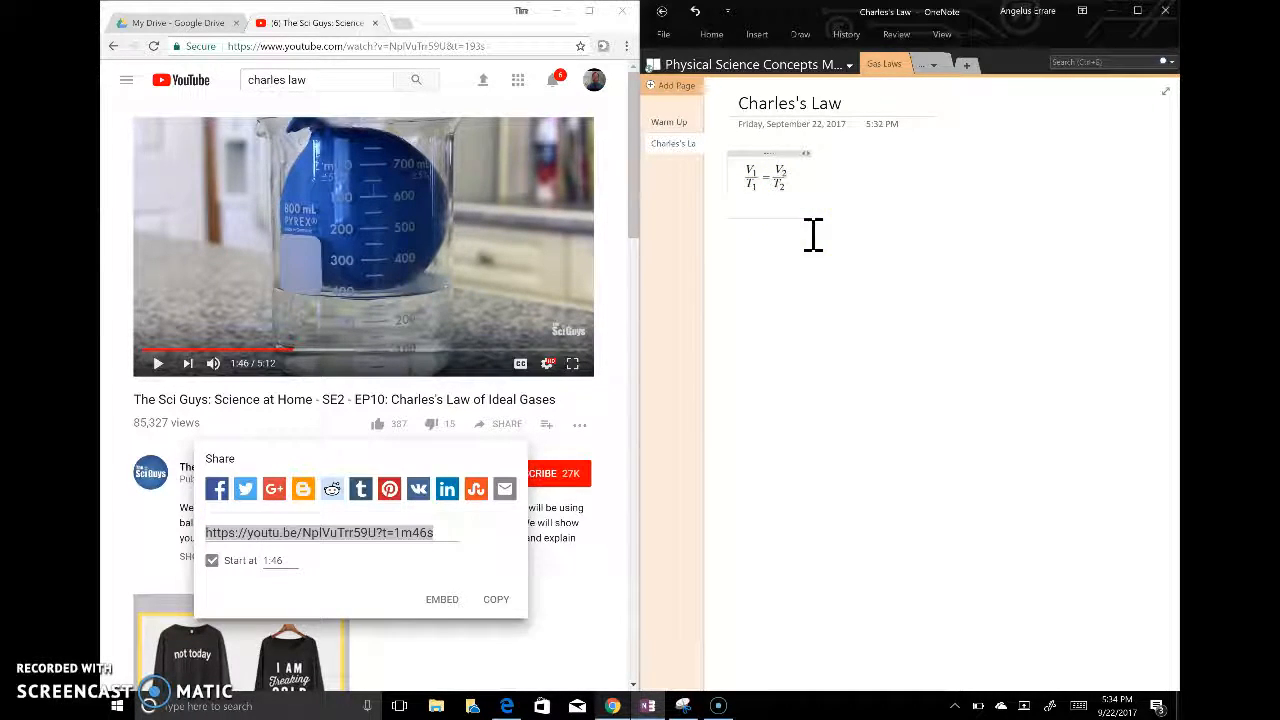
{"action": "key", "text": "ctrl+v"}
{"action": "left_click", "coordinate": [921, 280]}
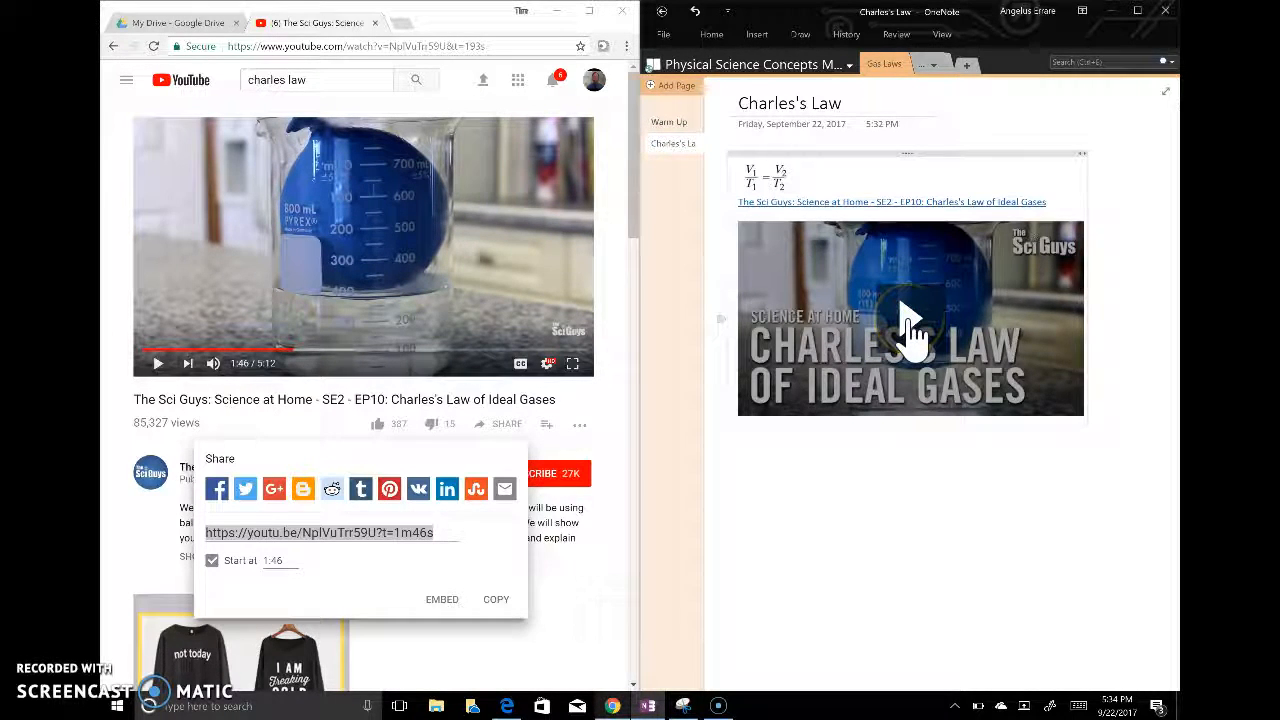
Step: Play the embedded video briefly to check its start point, pause it and dismiss the suggested videos
{"action": "left_click", "coordinate": [908, 318]}
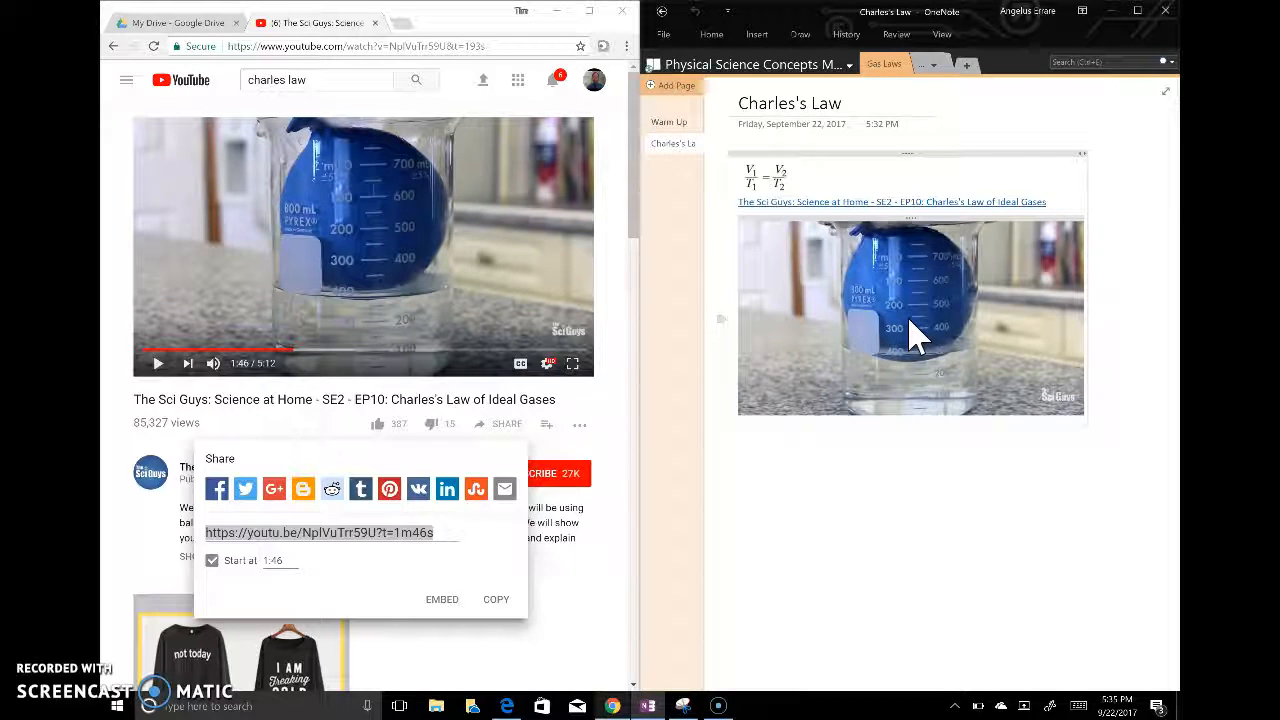
{"action": "mouse_move", "coordinate": [886, 403]}
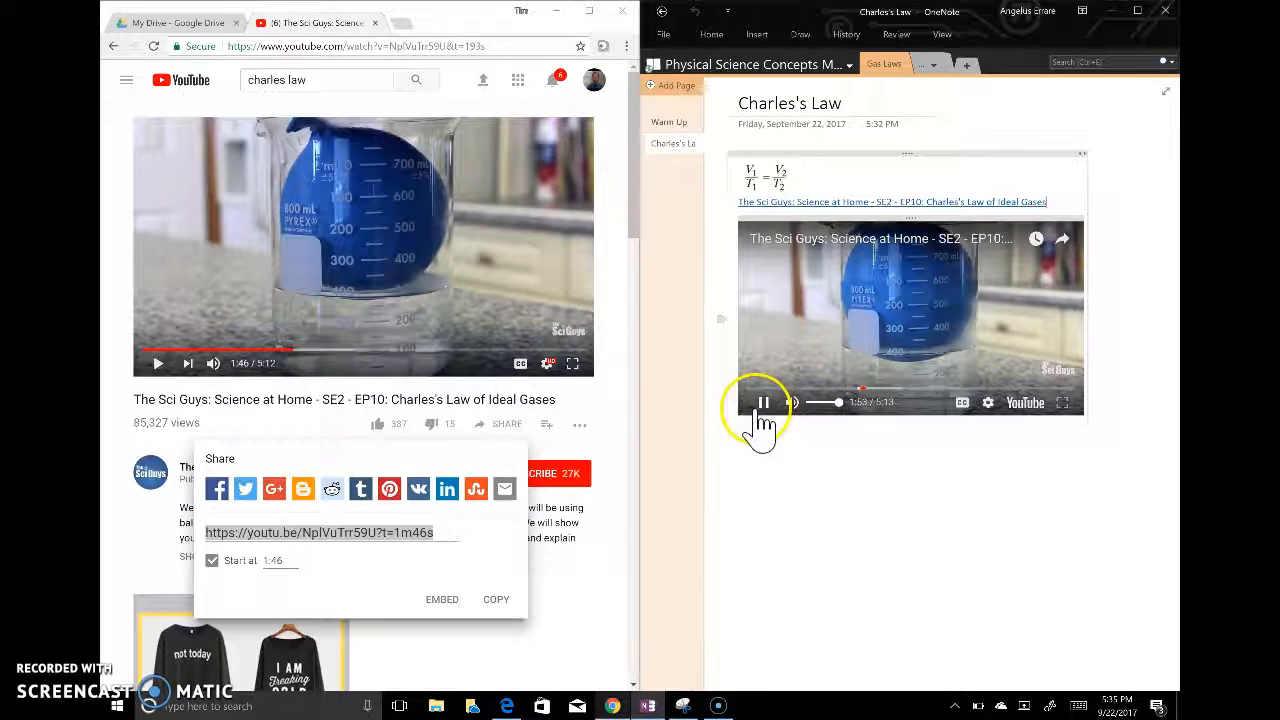
{"action": "left_click", "coordinate": [761, 405]}
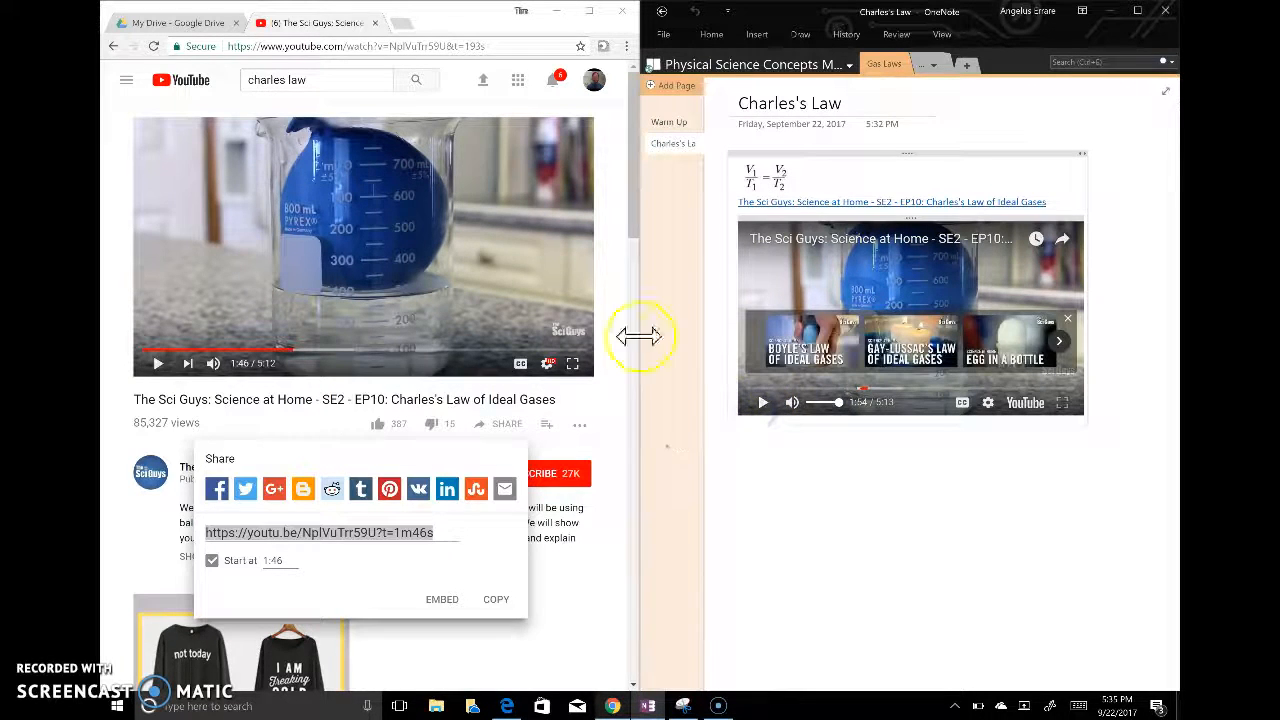
{"action": "left_click", "coordinate": [1070, 318]}
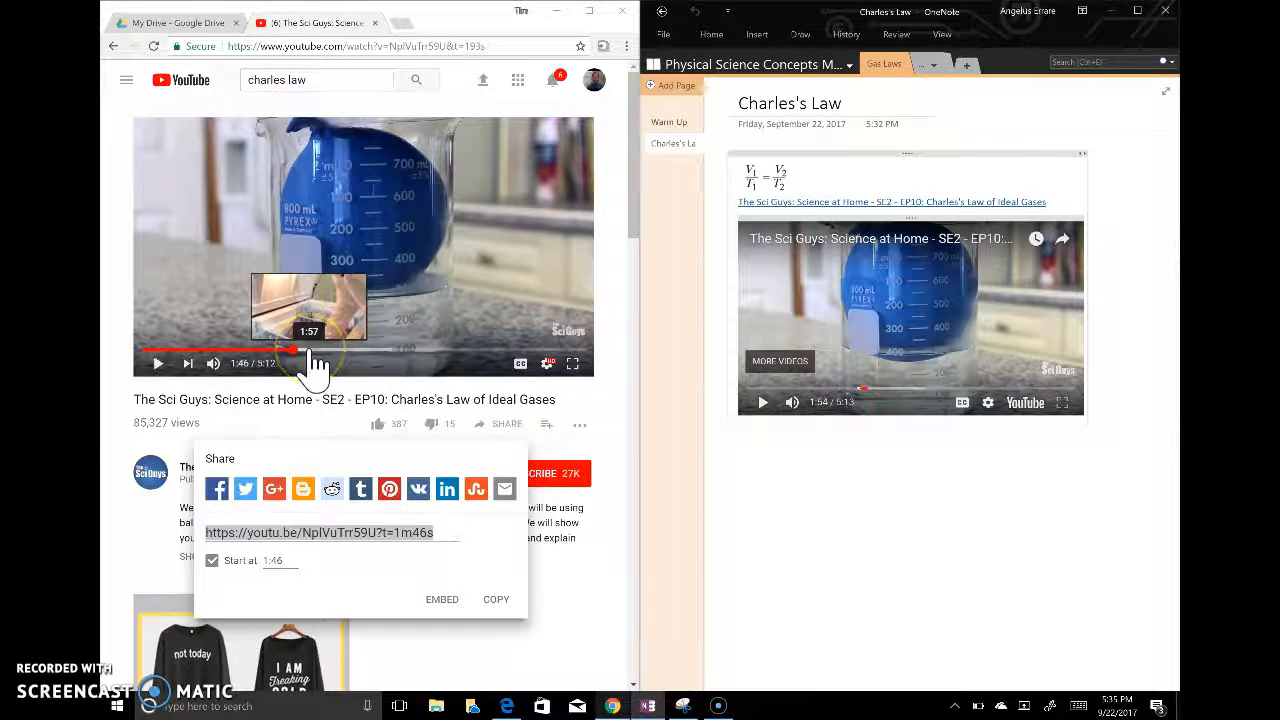
Step: Switch to YouTube in Chrome, find the balloon particle animation and leave the video paused at 2:54
{"action": "left_click", "coordinate": [365, 360]}
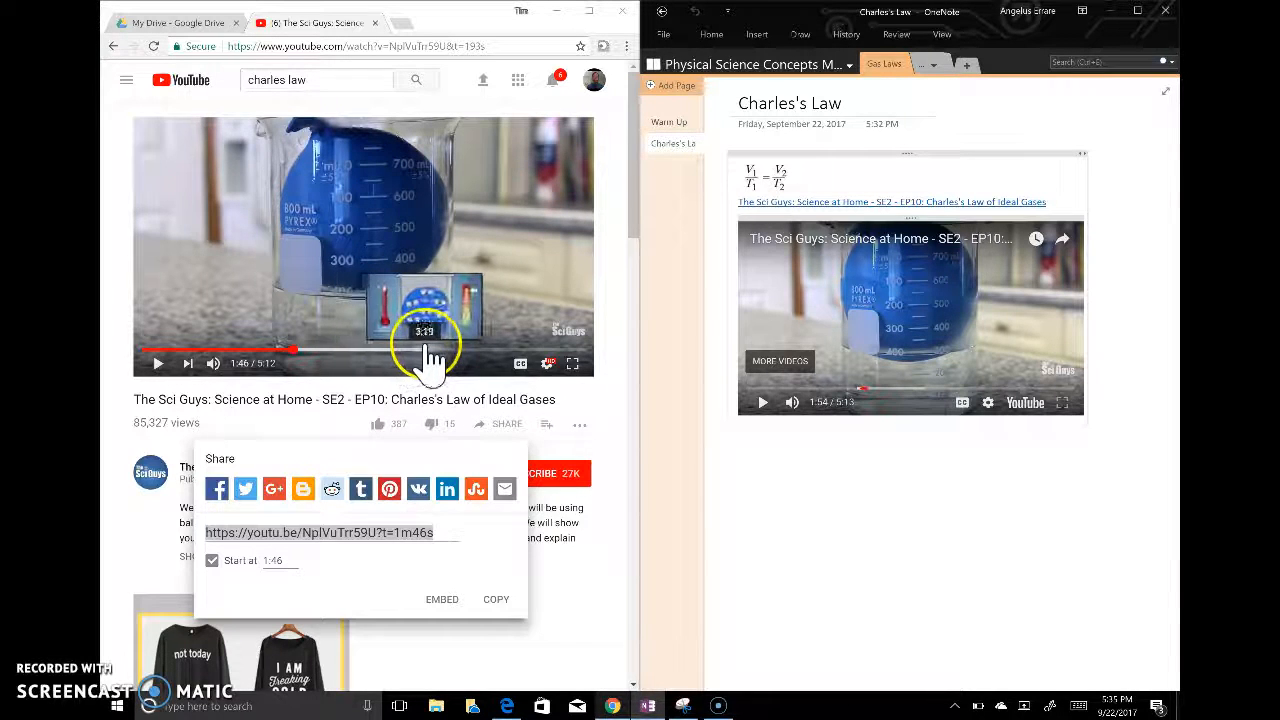
{"action": "left_click", "coordinate": [405, 352]}
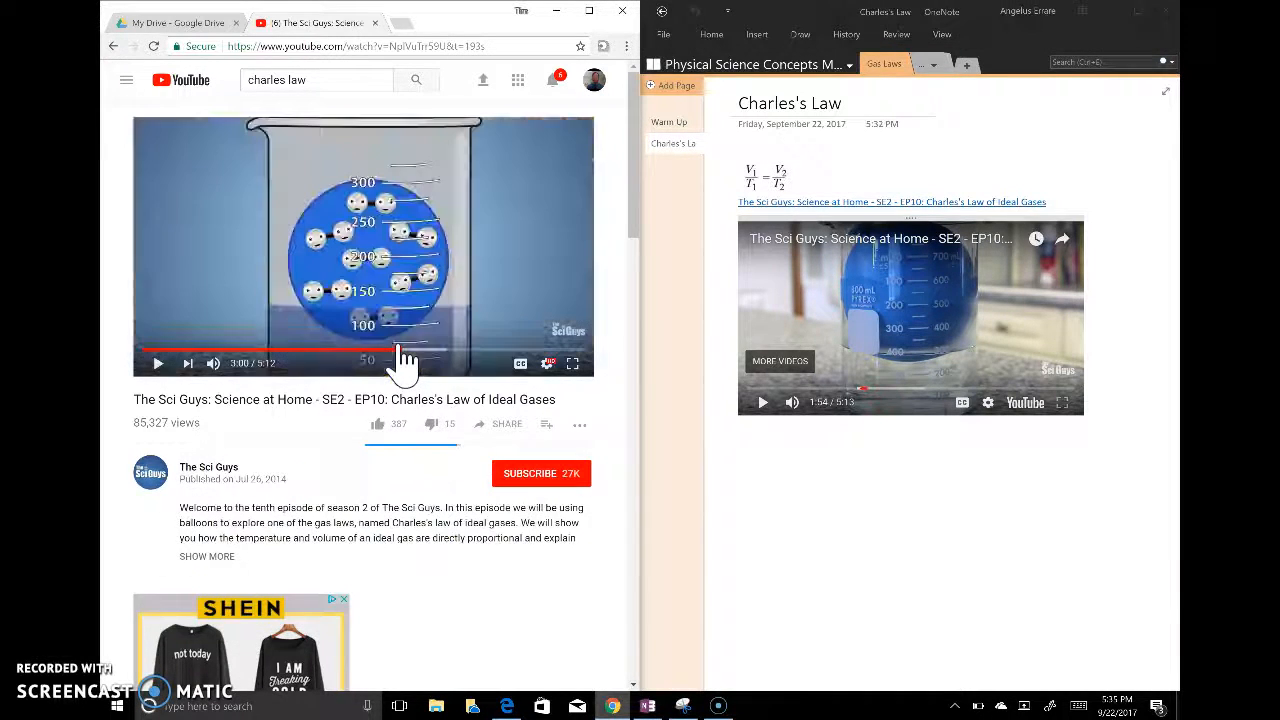
{"action": "left_click", "coordinate": [167, 368]}
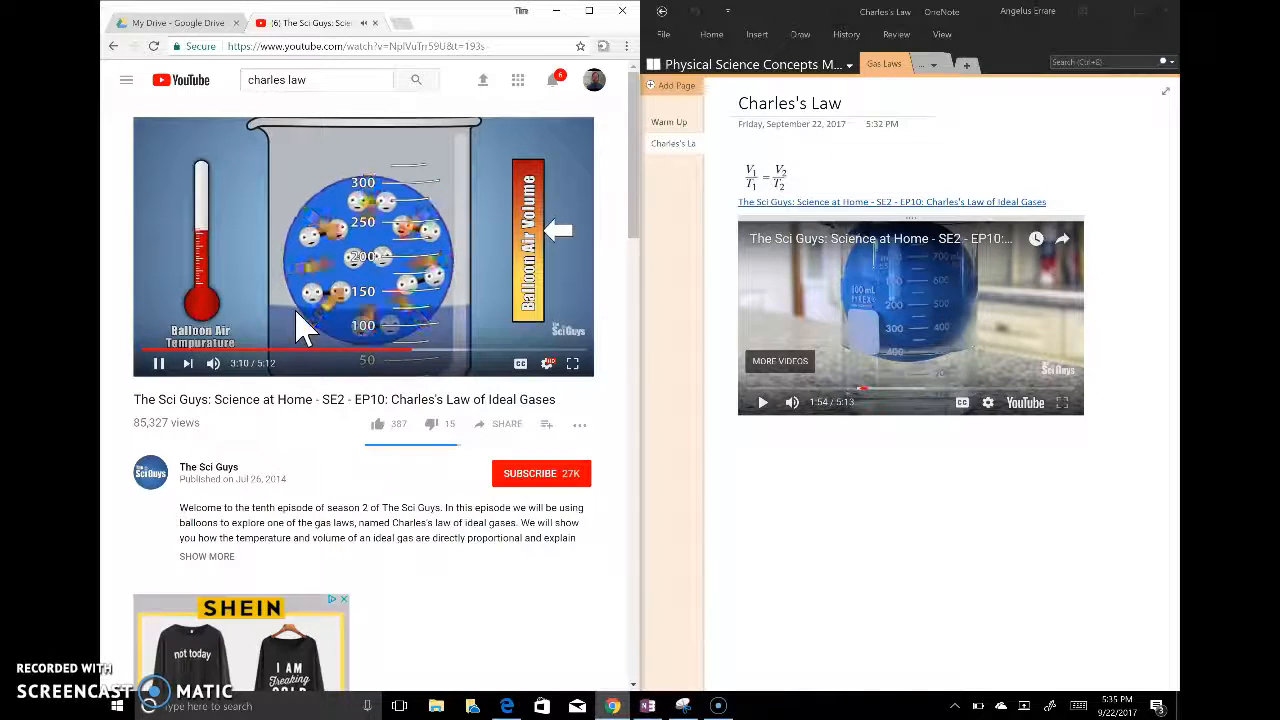
{"action": "left_click", "coordinate": [159, 364]}
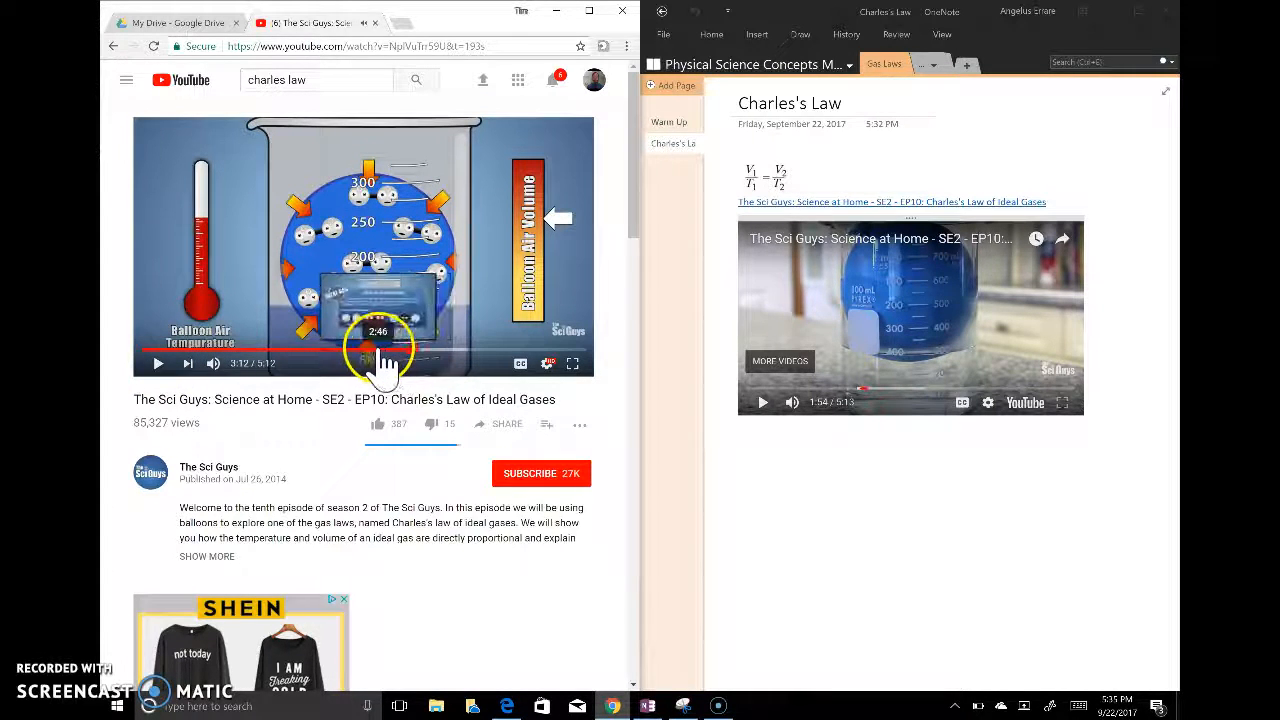
{"action": "left_click", "coordinate": [393, 352]}
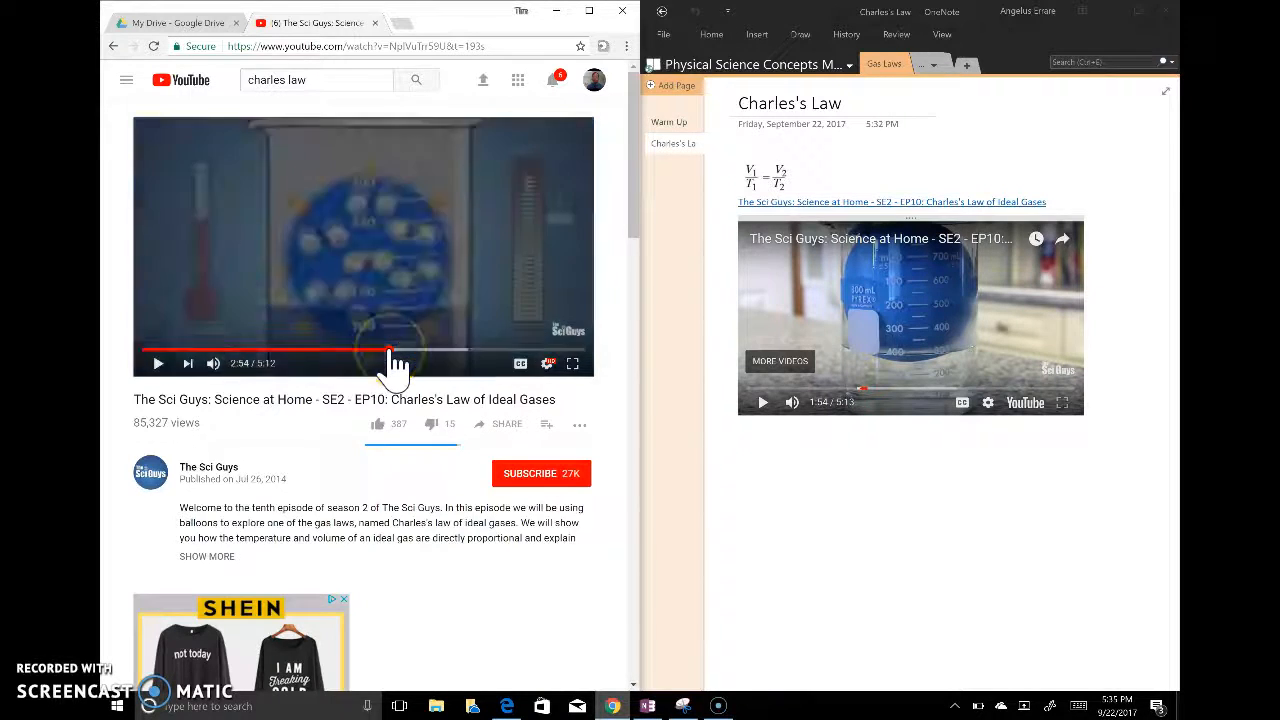
Step: Copy the video's share link with its start time set to 2:54
{"action": "left_click", "coordinate": [507, 425]}
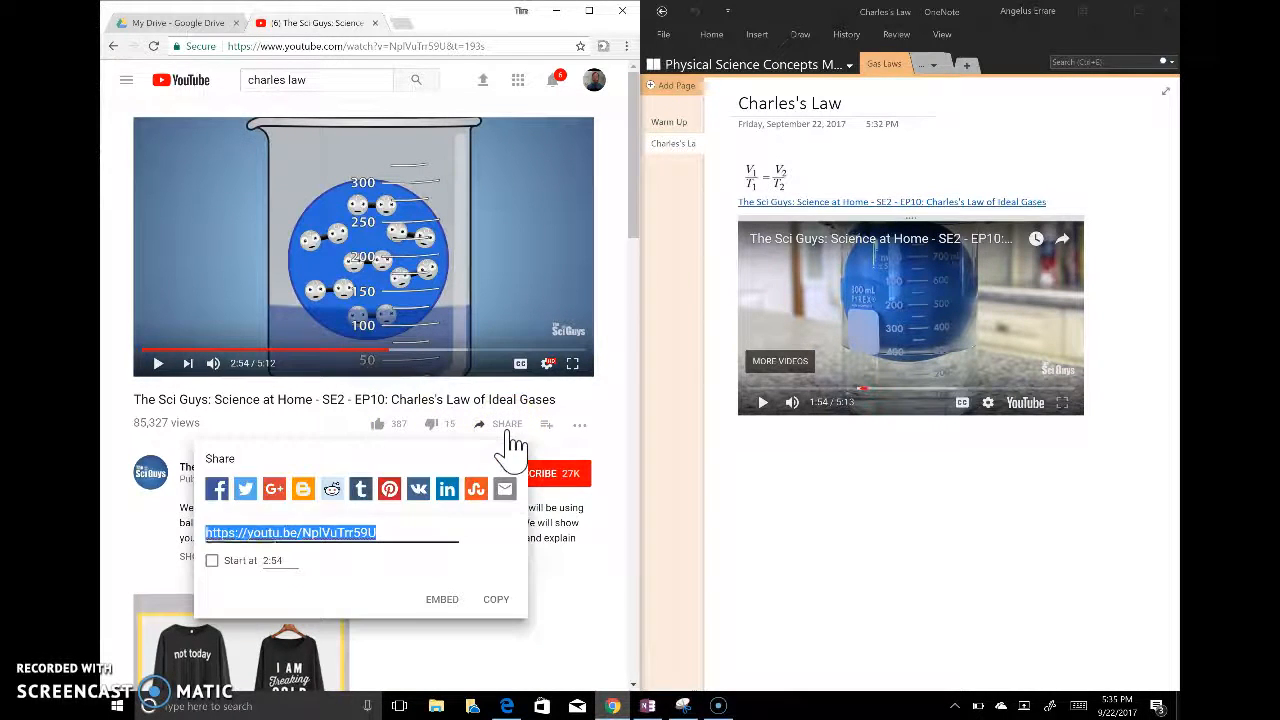
{"action": "left_click", "coordinate": [212, 562]}
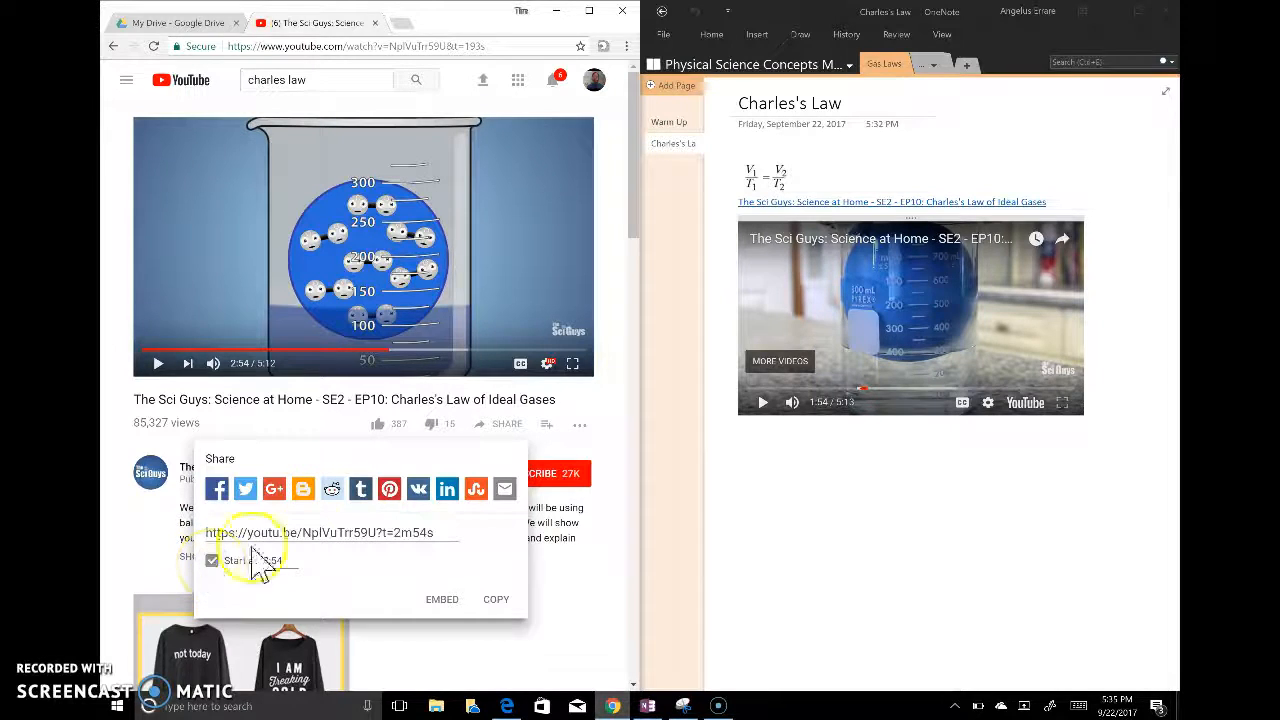
{"action": "left_click", "coordinate": [448, 532]}
{"action": "key", "text": "ctrl+c"}
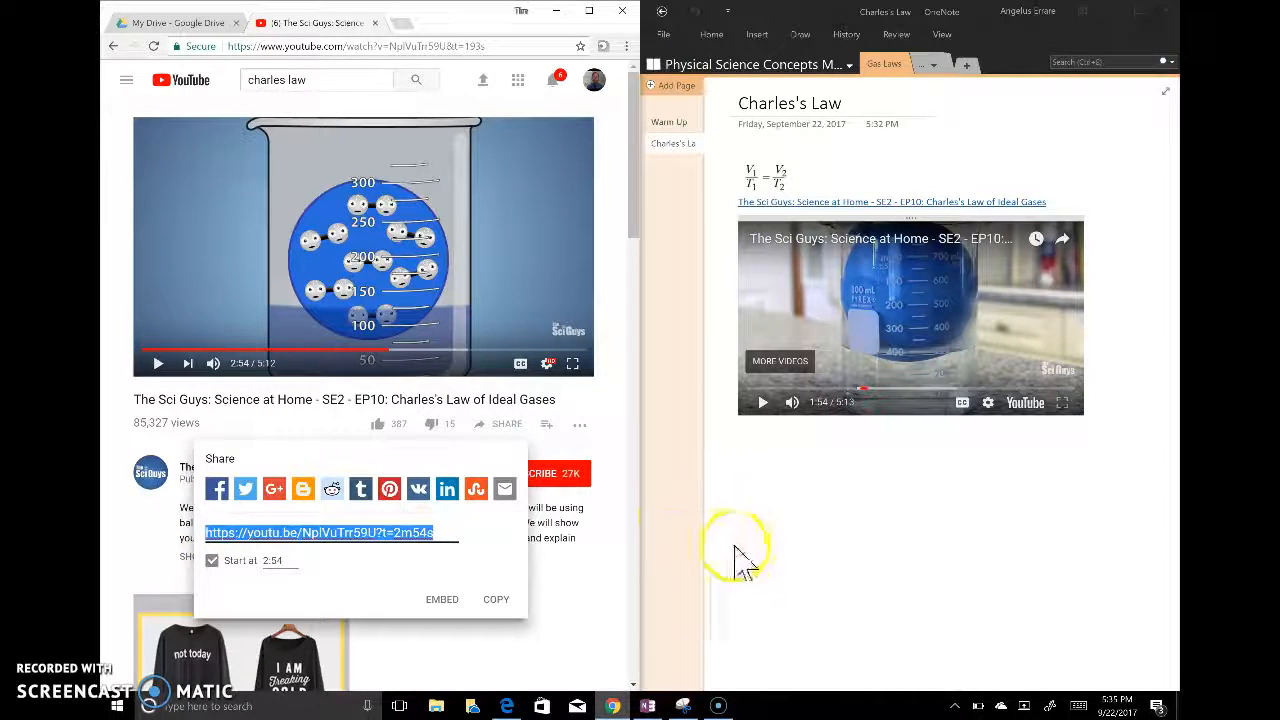
Step: Switch to OneNote and paste the second video link below the first embedded video on the Charles's Law page
{"action": "left_click", "coordinate": [745, 447]}
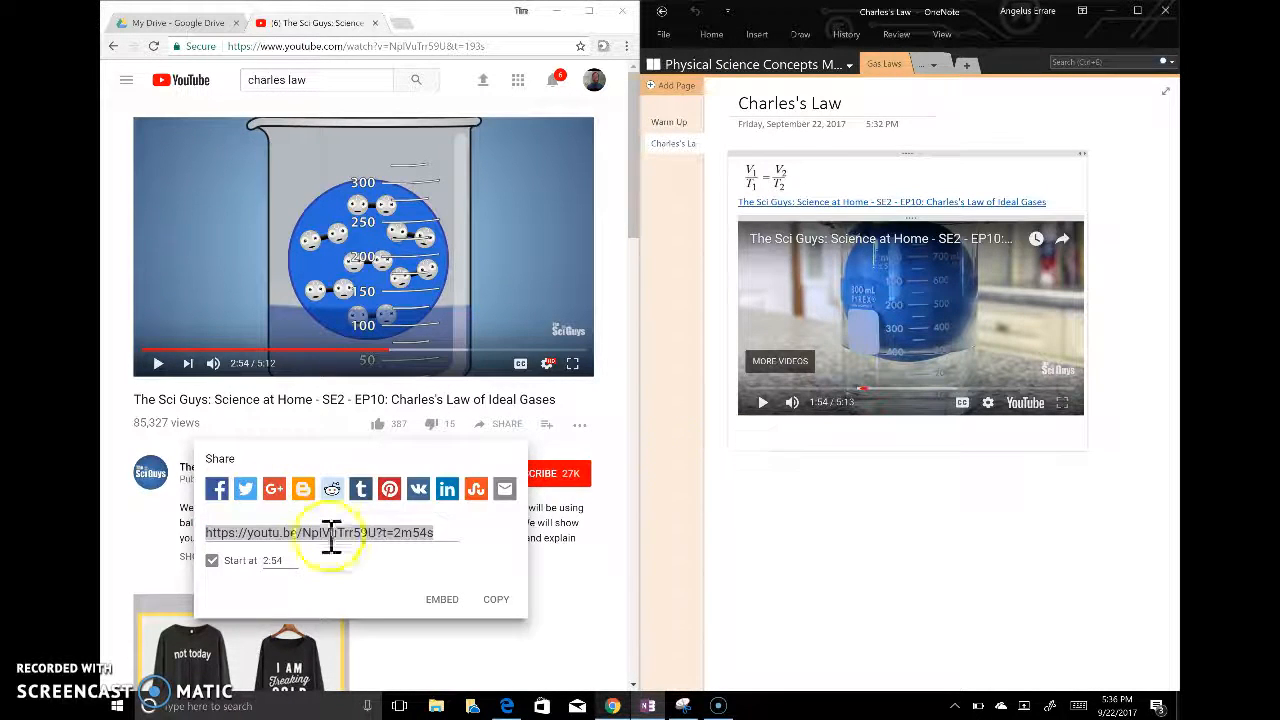
{"action": "left_click", "coordinate": [739, 438]}
{"action": "key", "text": "ctrl+v"}
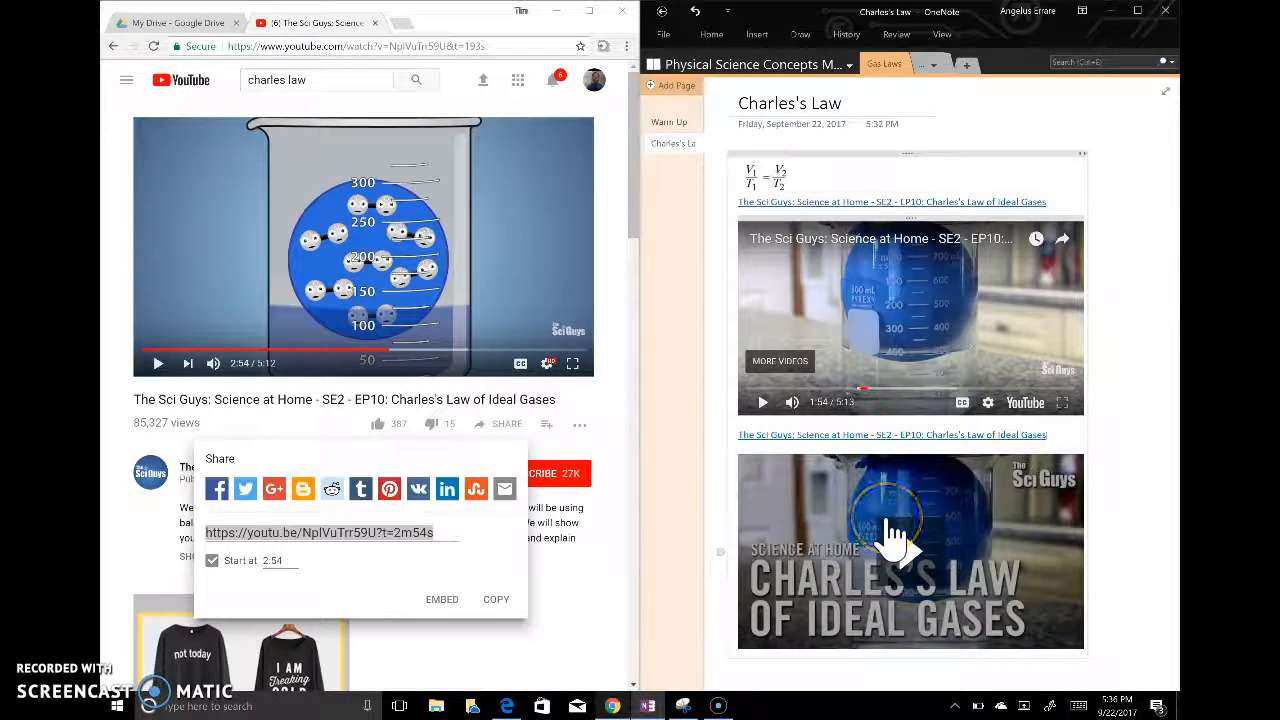
Step: Play the second embedded video briefly to check its start point and pause it
{"action": "left_click", "coordinate": [902, 550]}
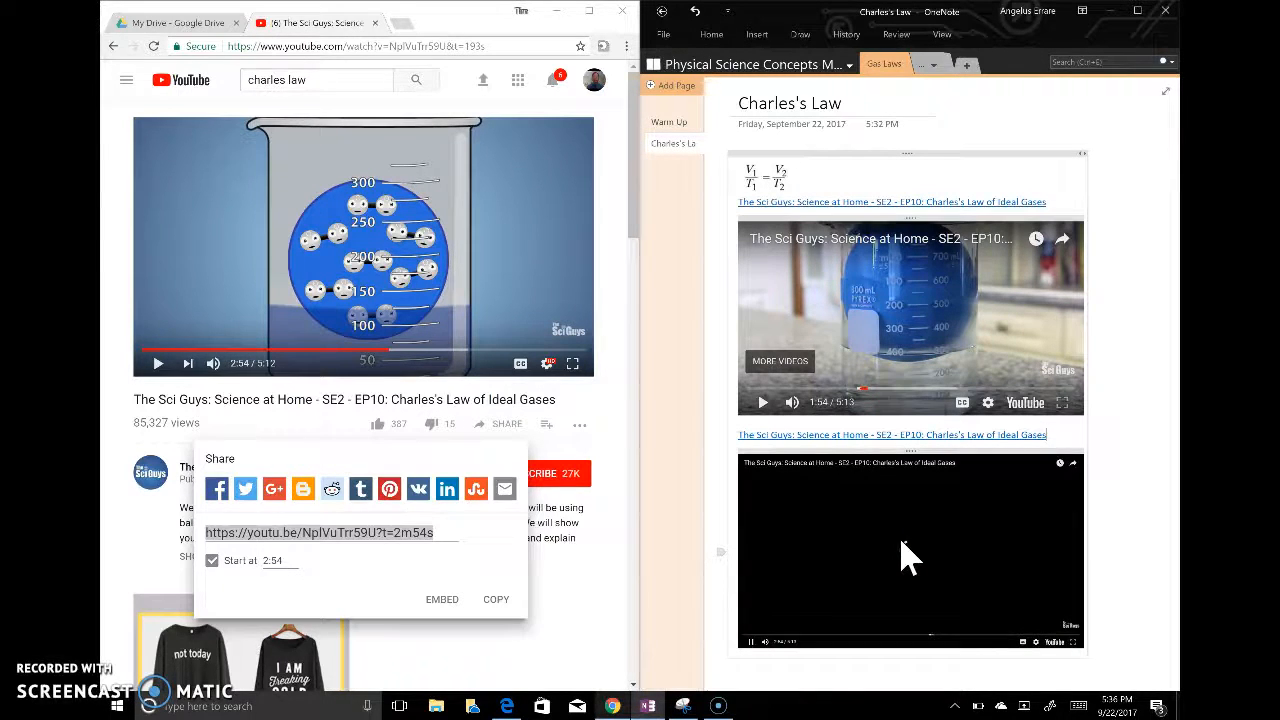
{"action": "left_click", "coordinate": [908, 544]}
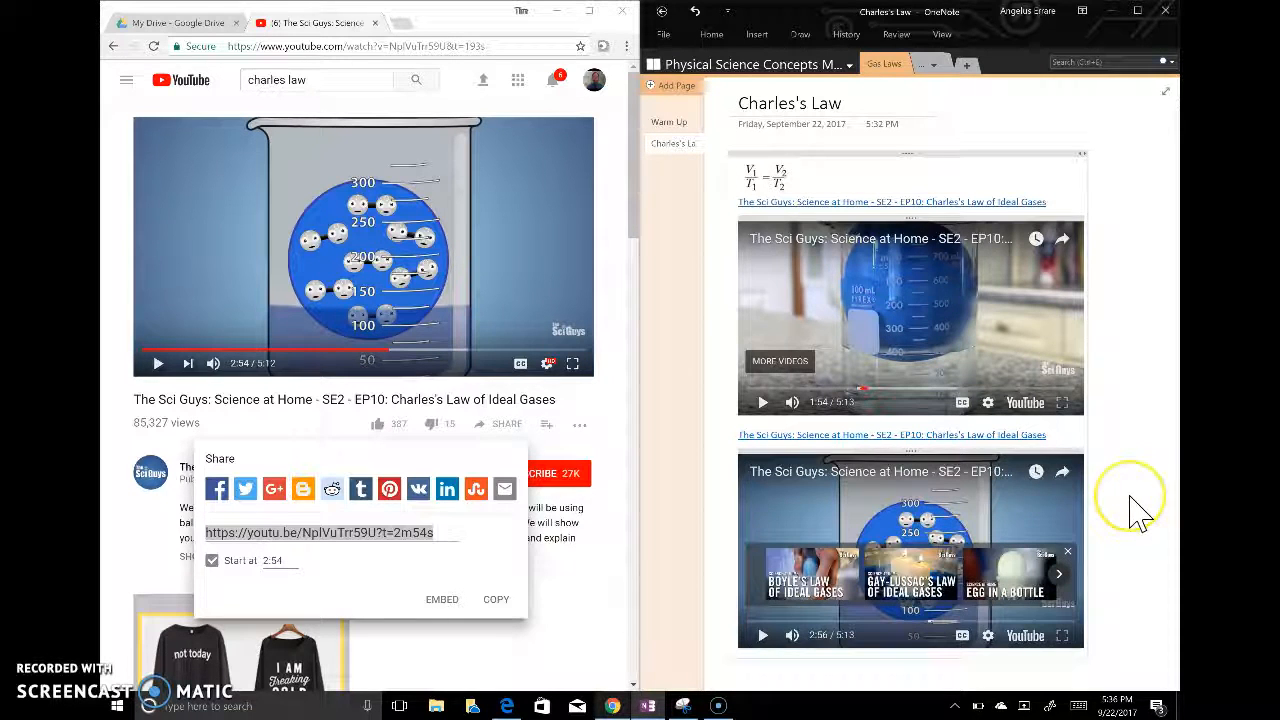
{"action": "left_click", "coordinate": [1133, 300]}
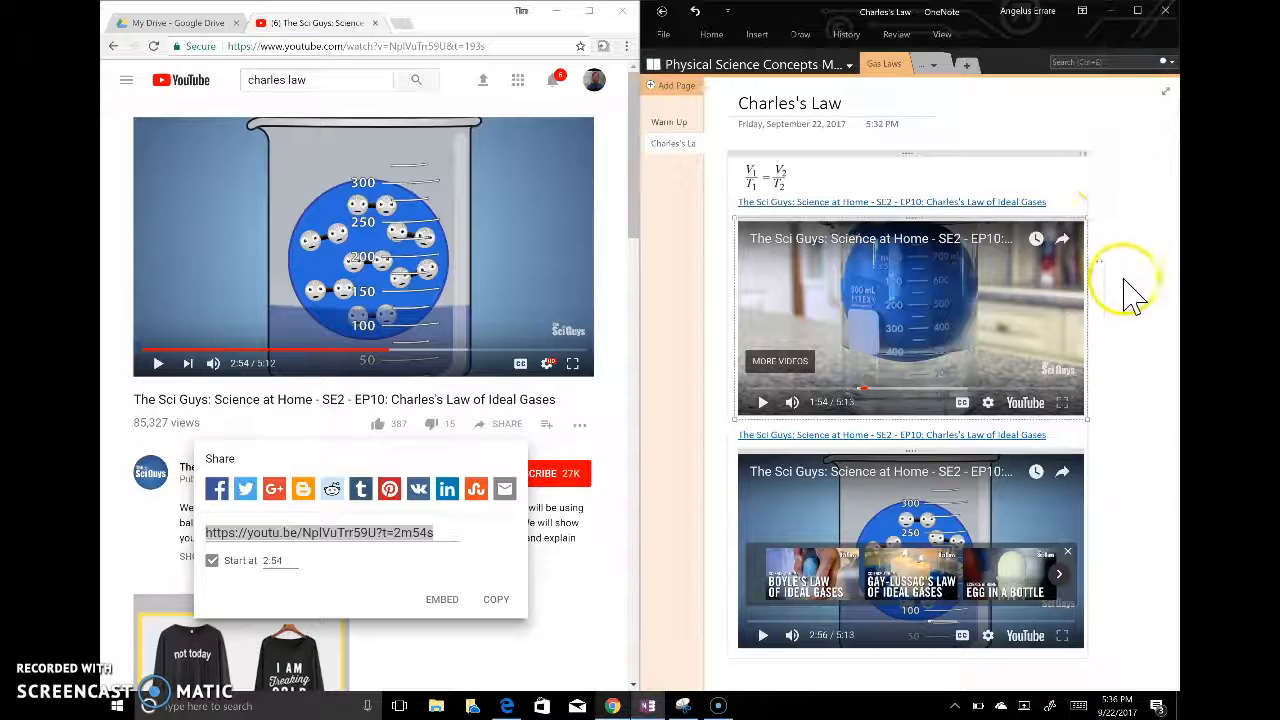
{"action": "left_click", "coordinate": [954, 172]}
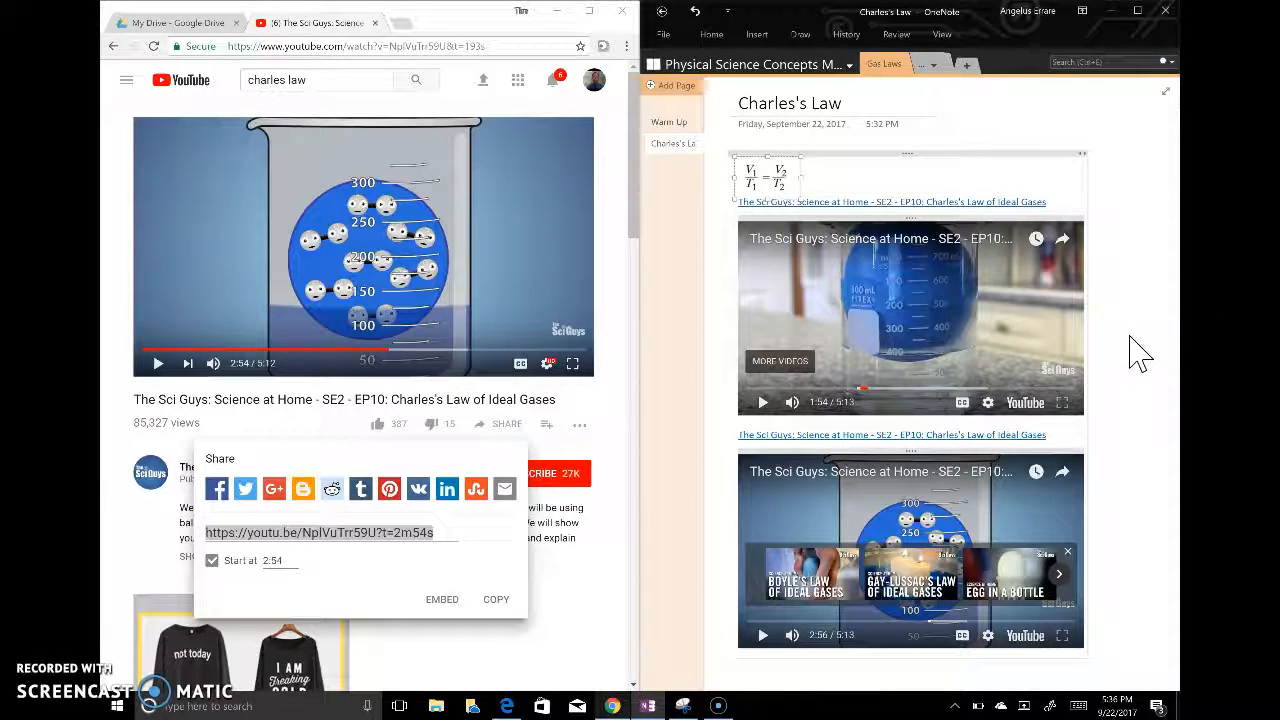
Step: Switch to gaslaw.pdf in Edge and review the Charles's Law section on its first page
{"action": "scroll", "coordinate": [1137, 326], "scroll_direction": "down", "scroll_amount": 3}
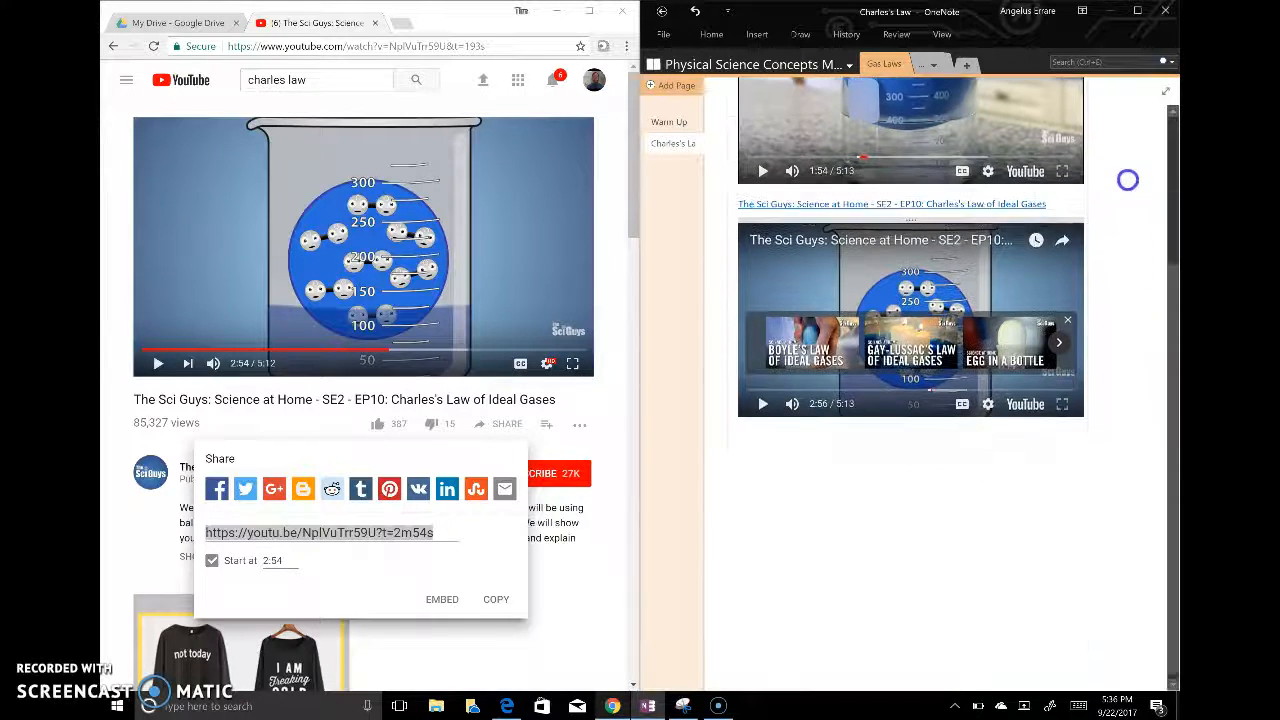
{"action": "left_click", "coordinate": [738, 461]}
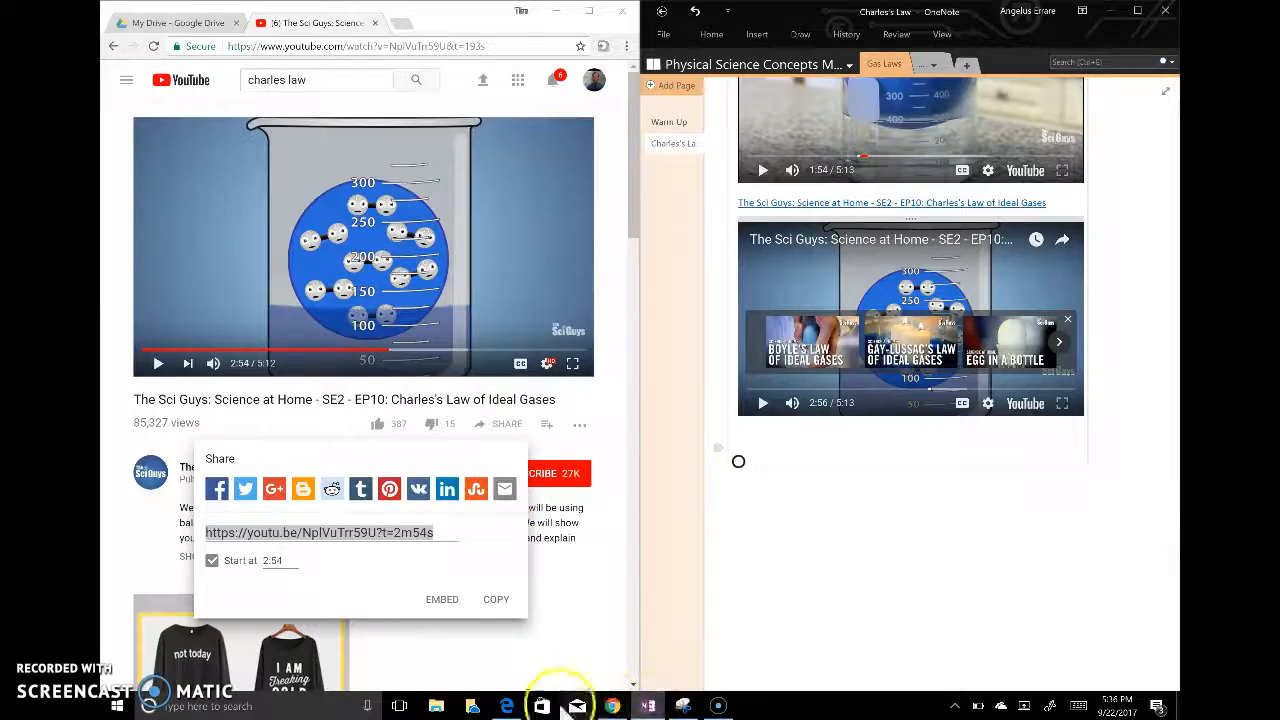
{"action": "left_click", "coordinate": [508, 705]}
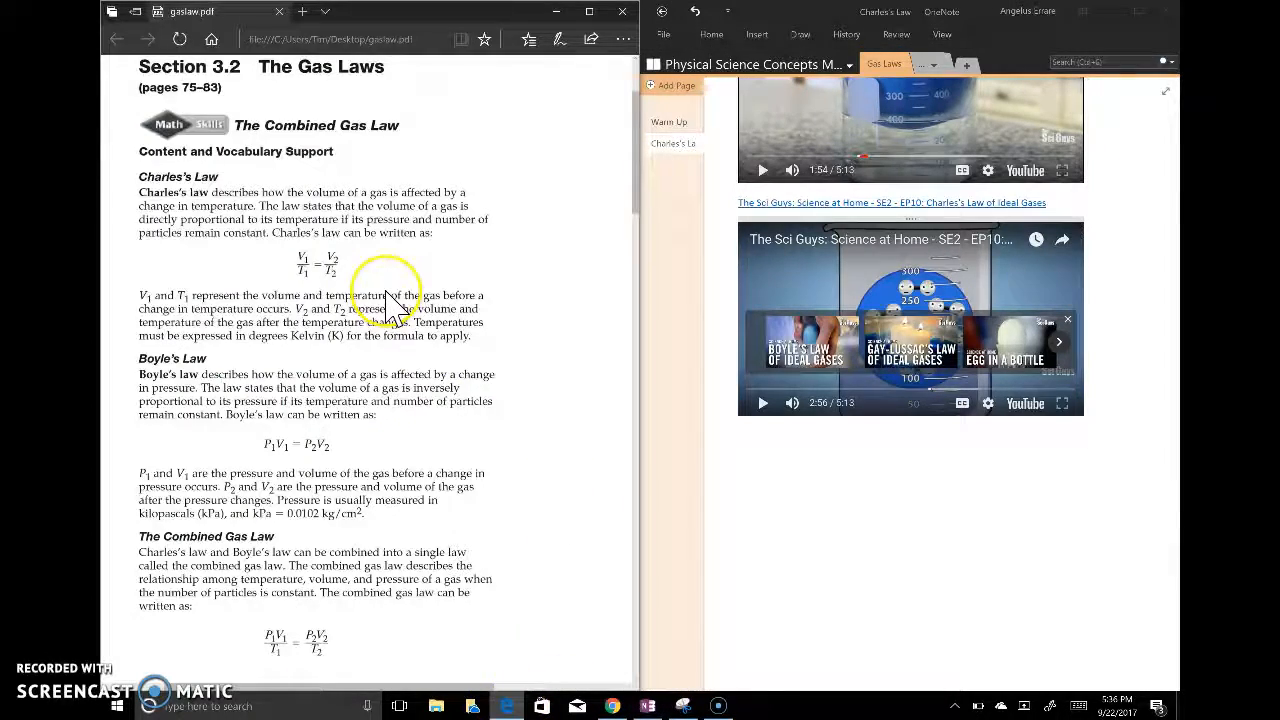
{"action": "scroll", "coordinate": [395, 305], "scroll_direction": "up", "scroll_amount": 2}
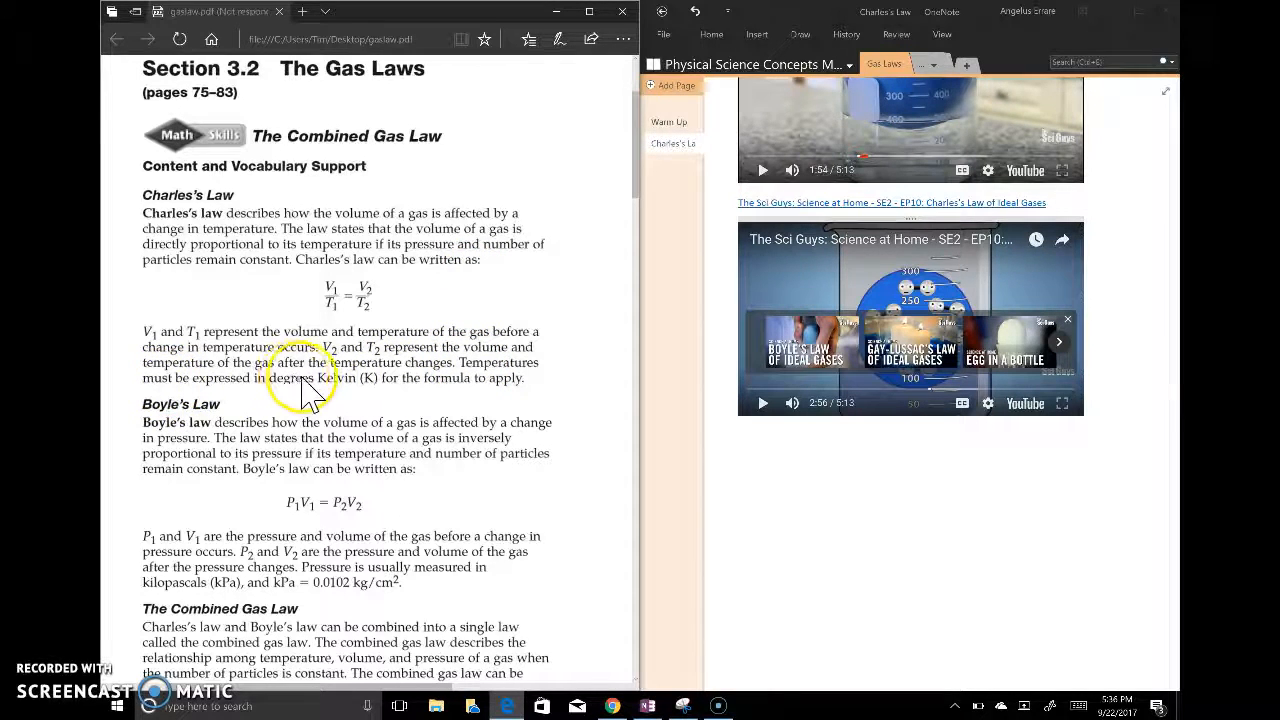
{"action": "scroll", "coordinate": [614, 429], "scroll_direction": "up", "scroll_amount": 2}
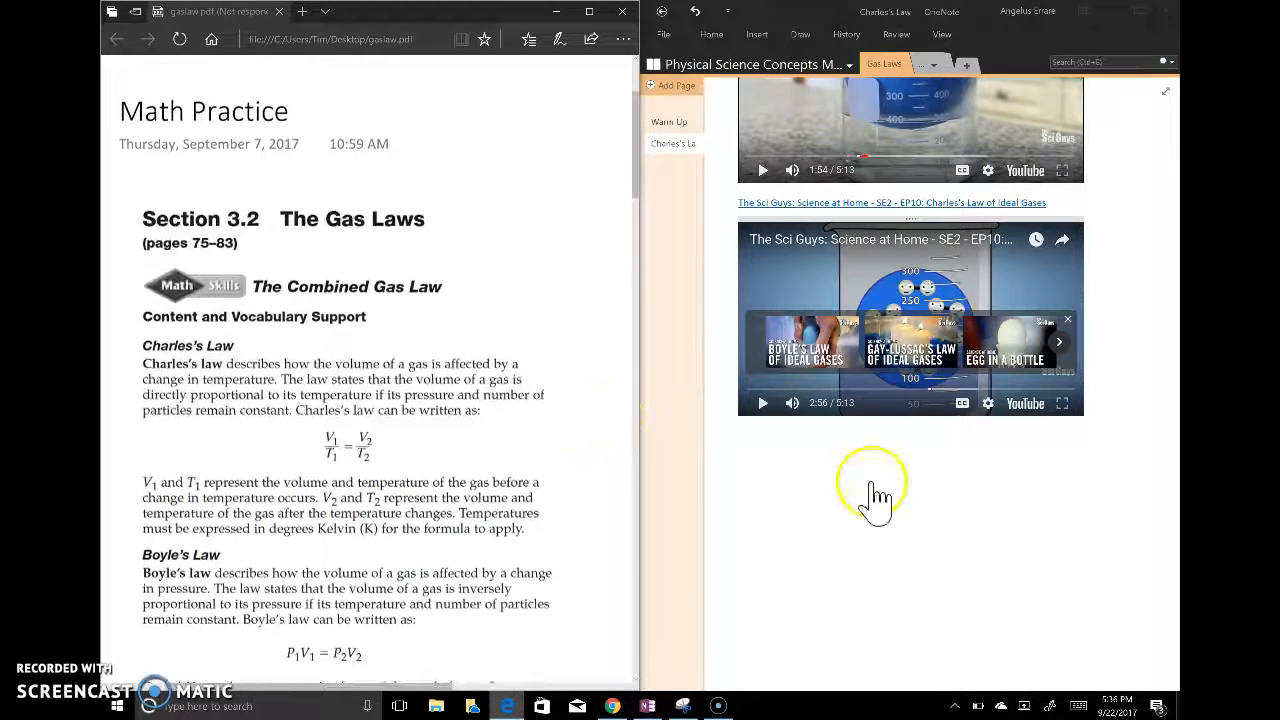
{"action": "scroll", "coordinate": [875, 495], "scroll_direction": "up", "scroll_amount": 3}
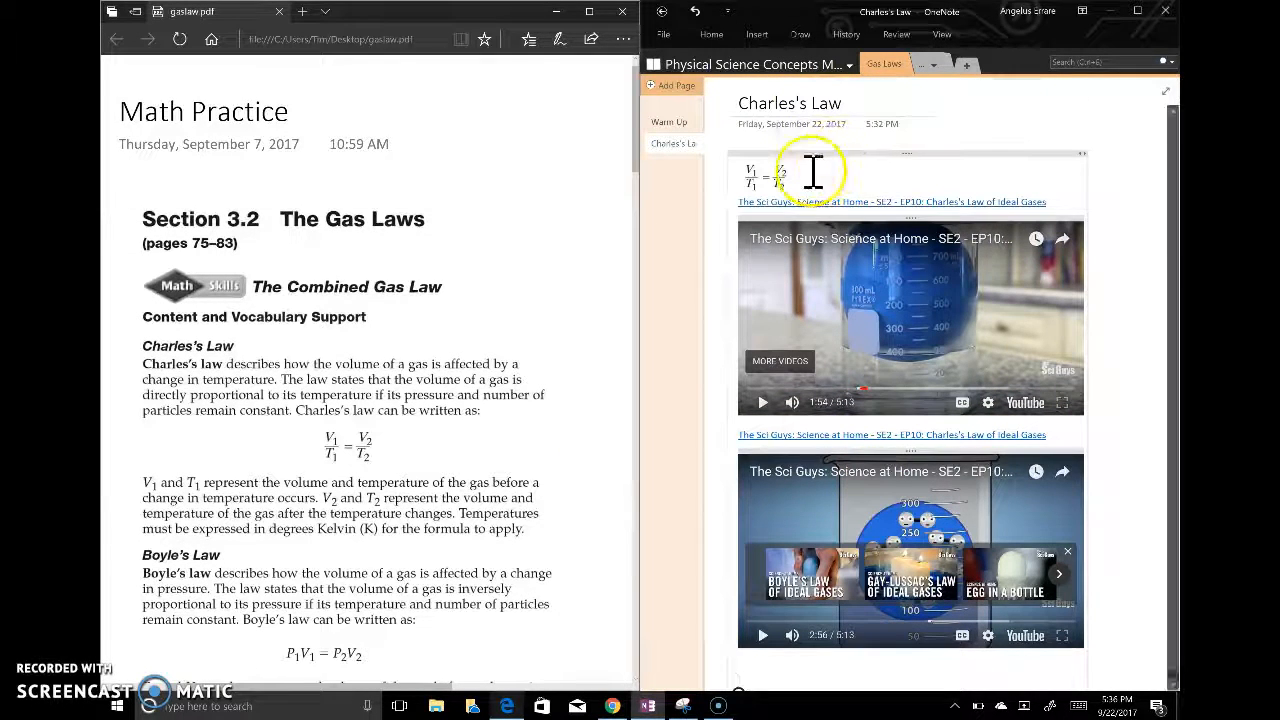
{"action": "left_click", "coordinate": [812, 172]}
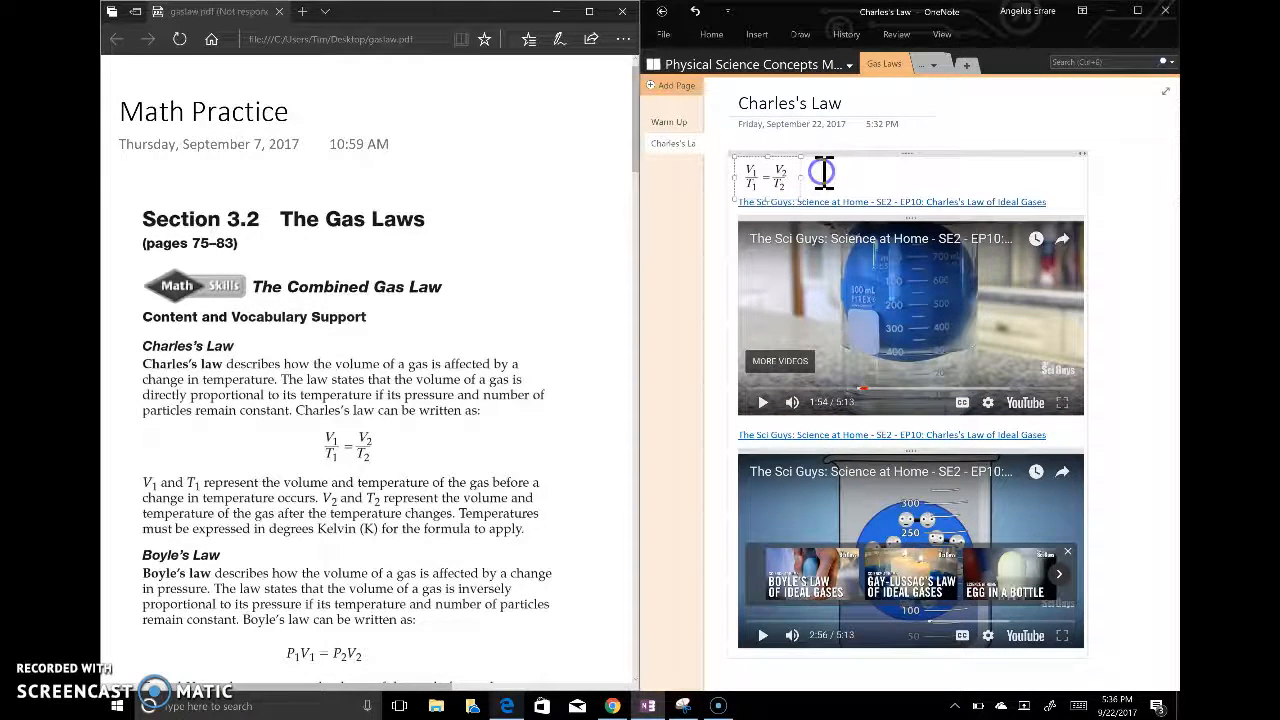
{"action": "left_click", "coordinate": [828, 147]}
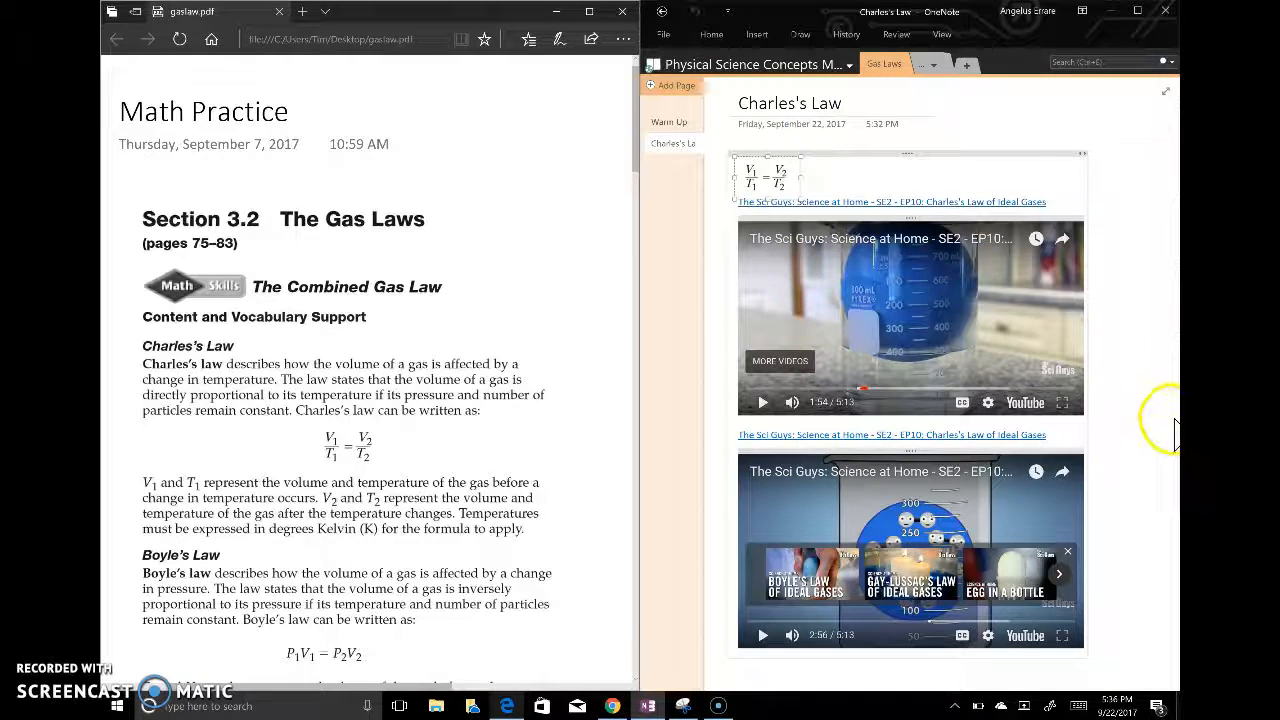
{"action": "mouse_move", "coordinate": [1151, 446]}
{"action": "left_mouse_down"}
{"action": "mouse_move", "coordinate": [1129, 248]}
{"action": "mouse_move", "coordinate": [1123, 491]}
{"action": "left_mouse_up"}
{"action": "left_click", "coordinate": [1114, 160]}
{"action": "left_click", "coordinate": [1109, 119]}
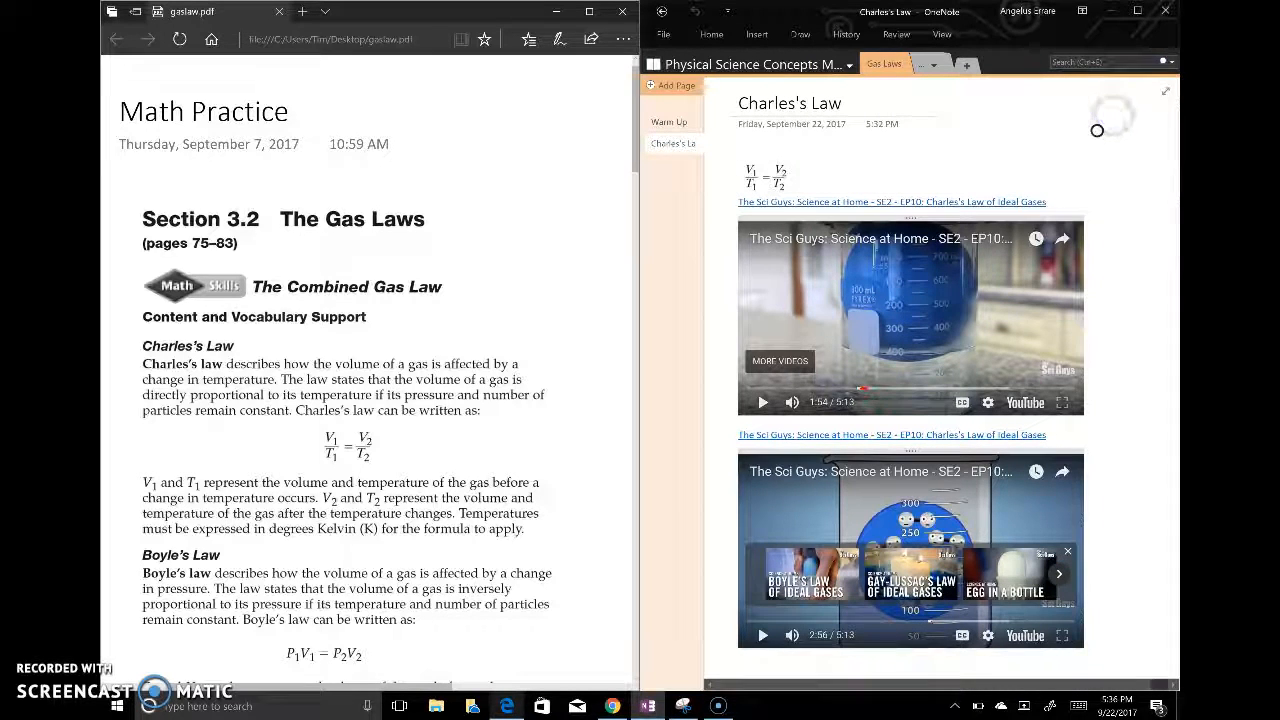
{"action": "left_click", "coordinate": [890, 148]}
Step: Add a note in red text reading "Temperatures must be in kelvin!" in the blank space beside the page date
{"action": "left_click", "coordinate": [1002, 120]}
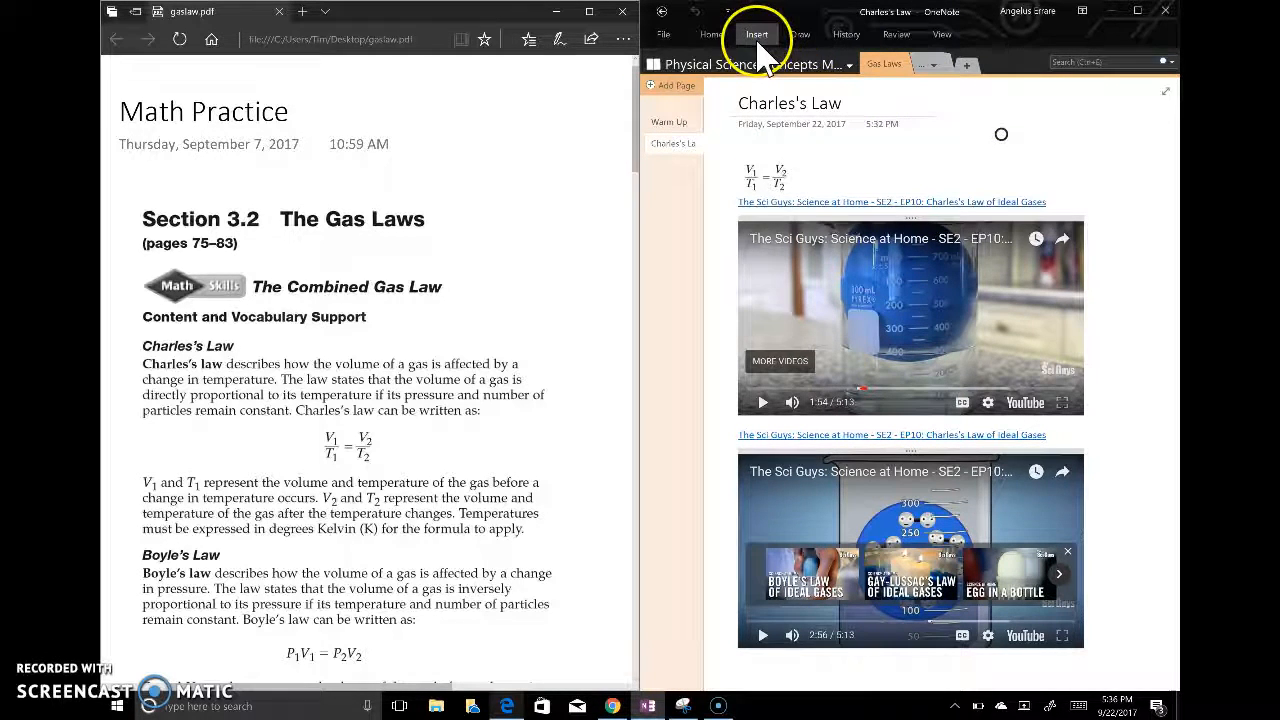
{"action": "left_click", "coordinate": [712, 36]}
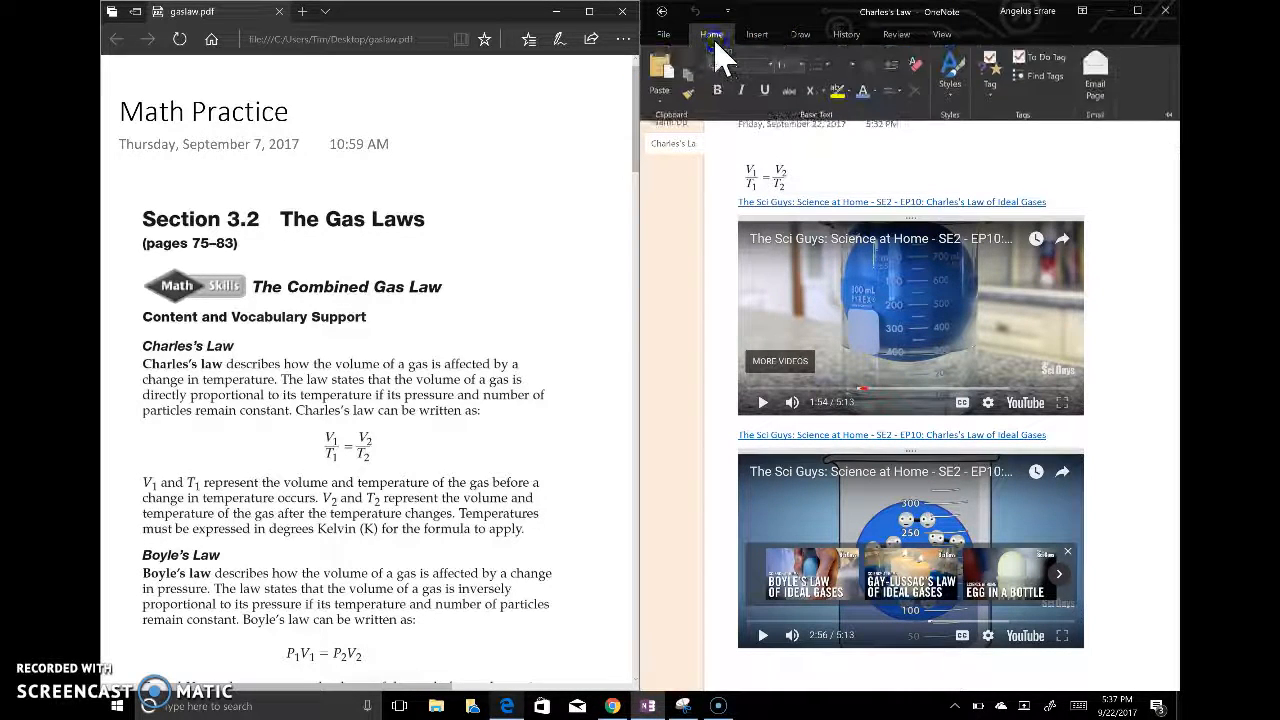
{"action": "left_click", "coordinate": [874, 97]}
{"action": "left_click", "coordinate": [873, 217]}
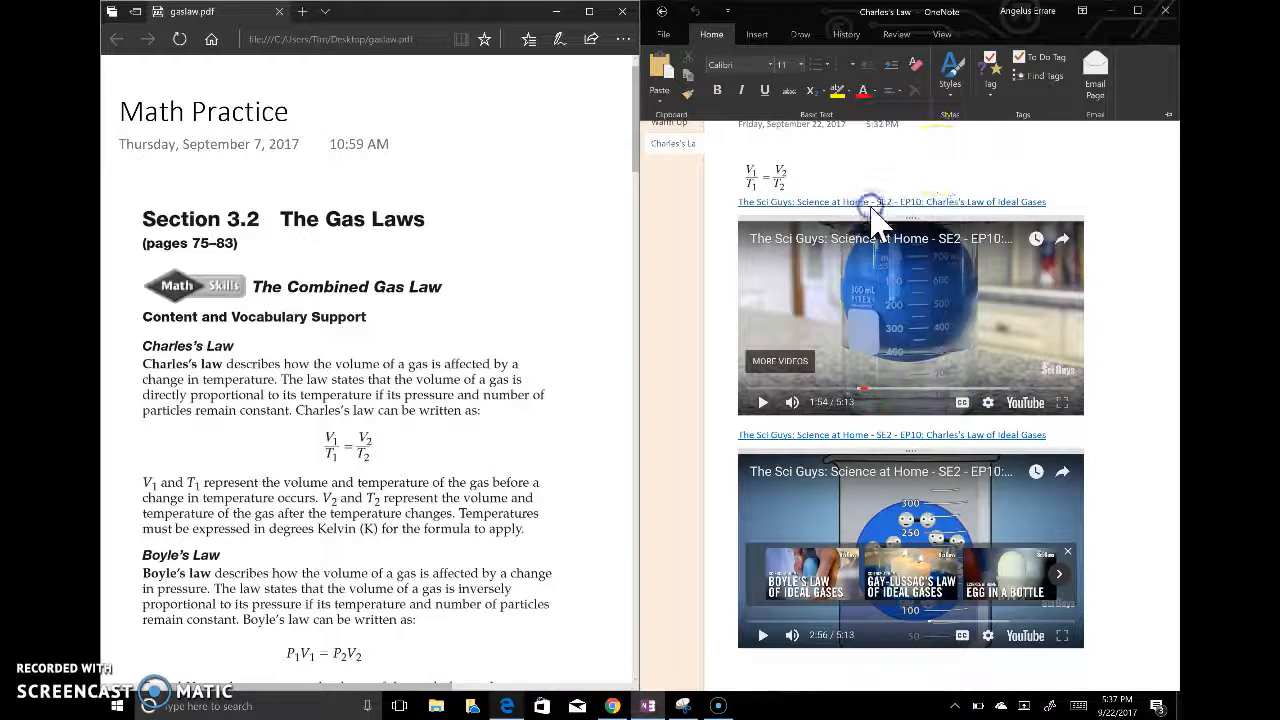
{"action": "left_click", "coordinate": [985, 138]}
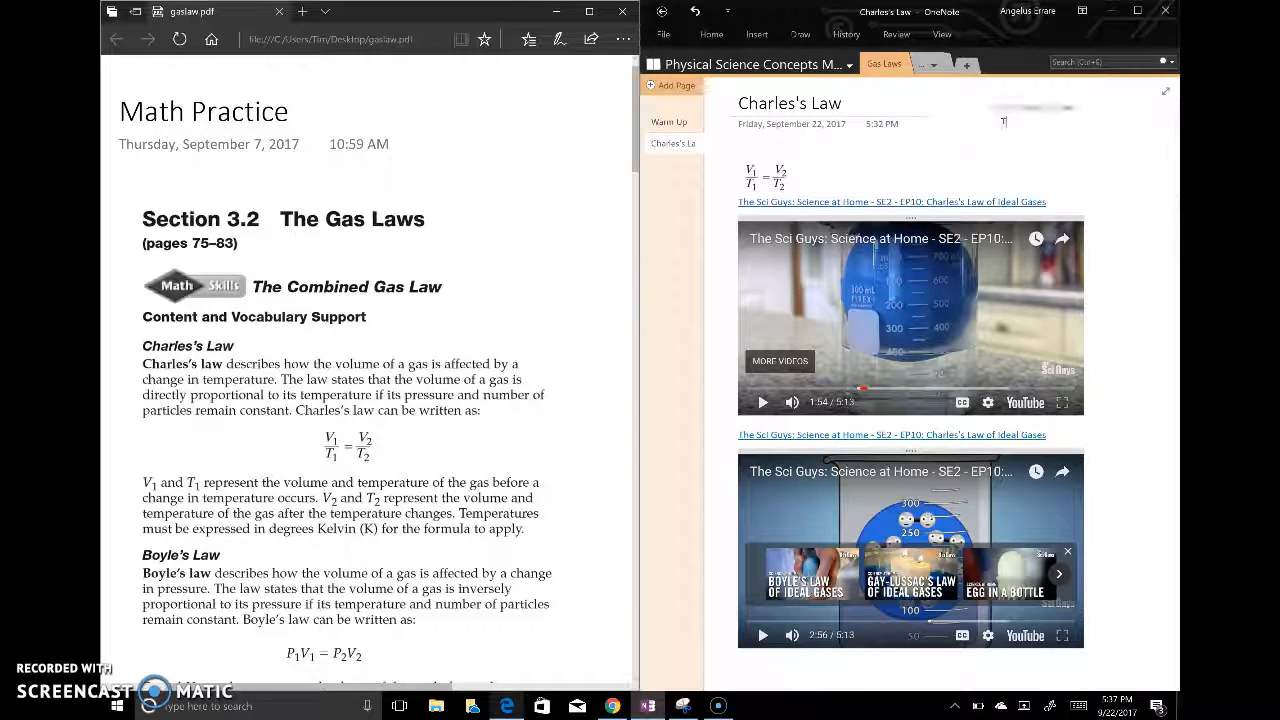
{"action": "type", "text": "Temperatures m"}
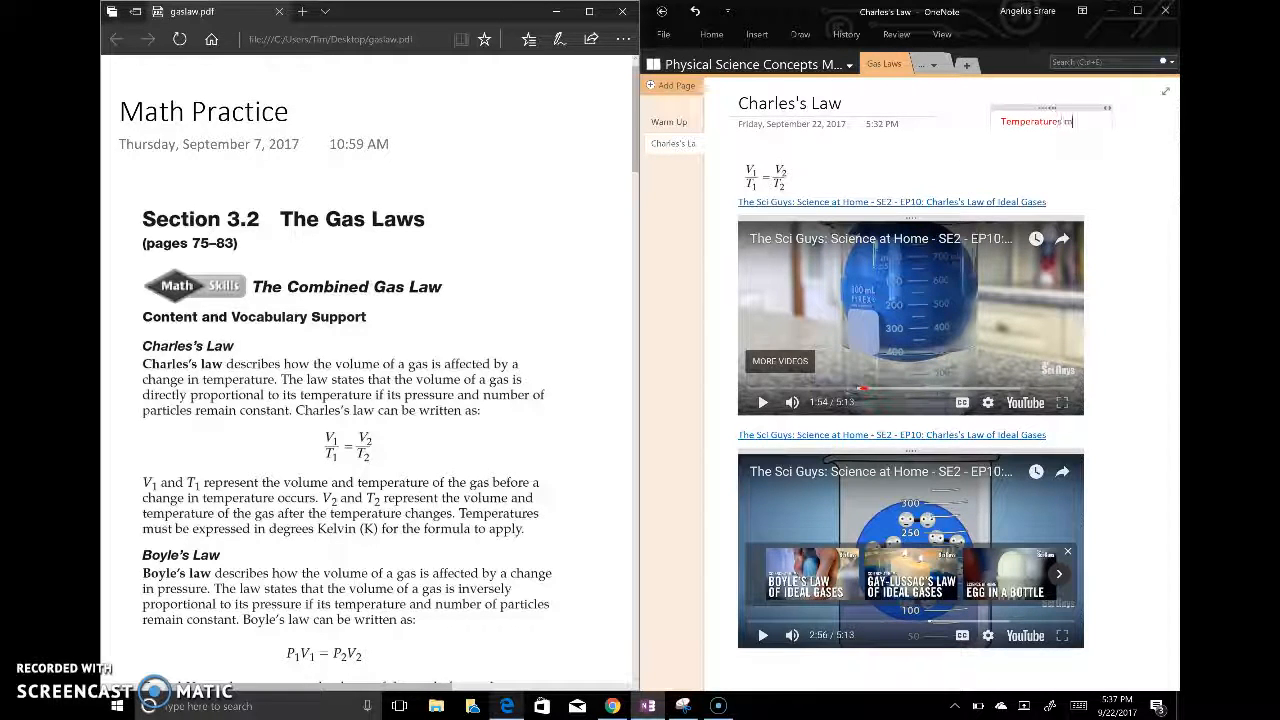
{"action": "type", "text": "ust be in kelvin!"}
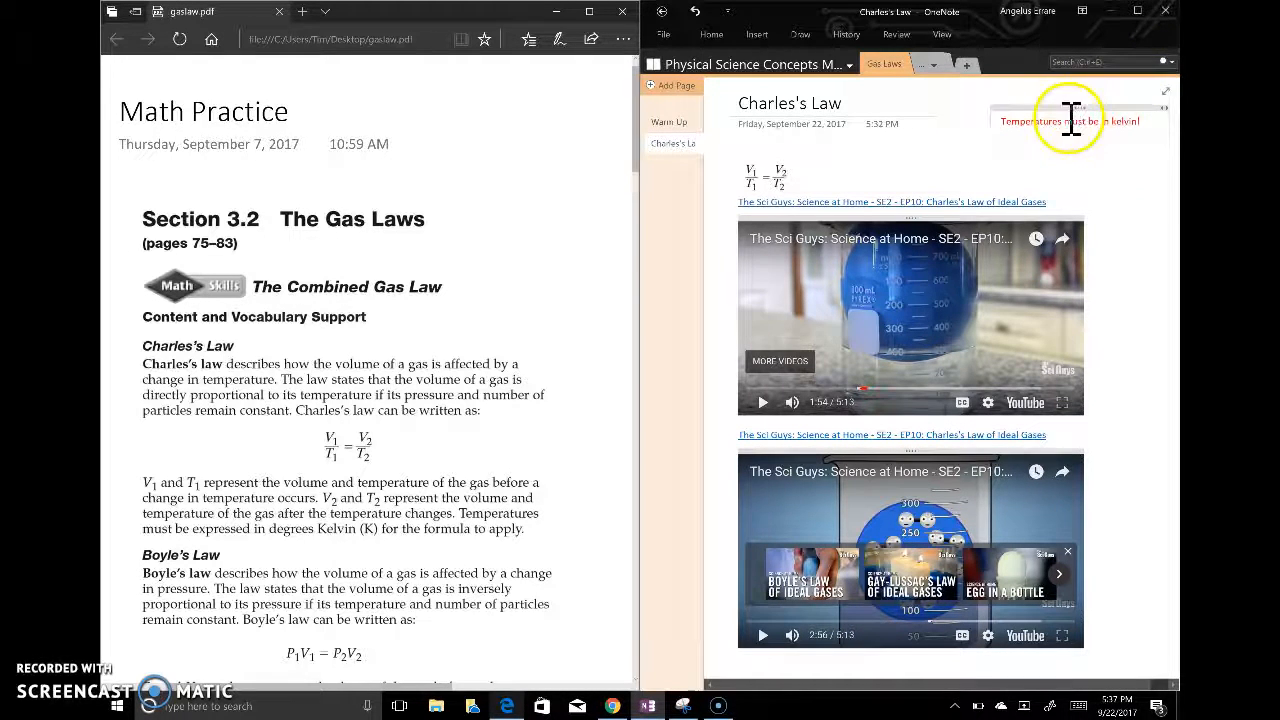
Step: Move the red temperature note so it sits directly beside the Charles's Law equation
{"action": "left_click_drag", "start_coordinate": [1084, 104], "coordinate": [892, 160]}
{"action": "left_click", "coordinate": [999, 121]}
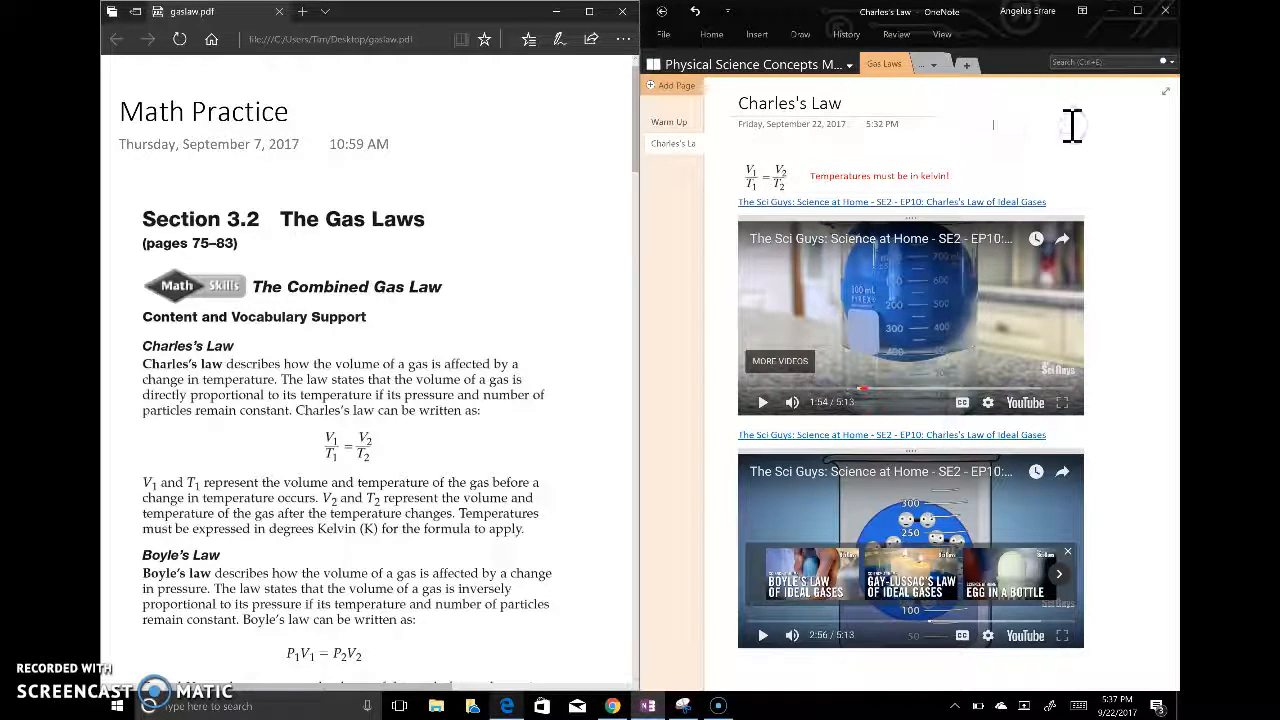
{"action": "left_click", "coordinate": [1140, 208]}
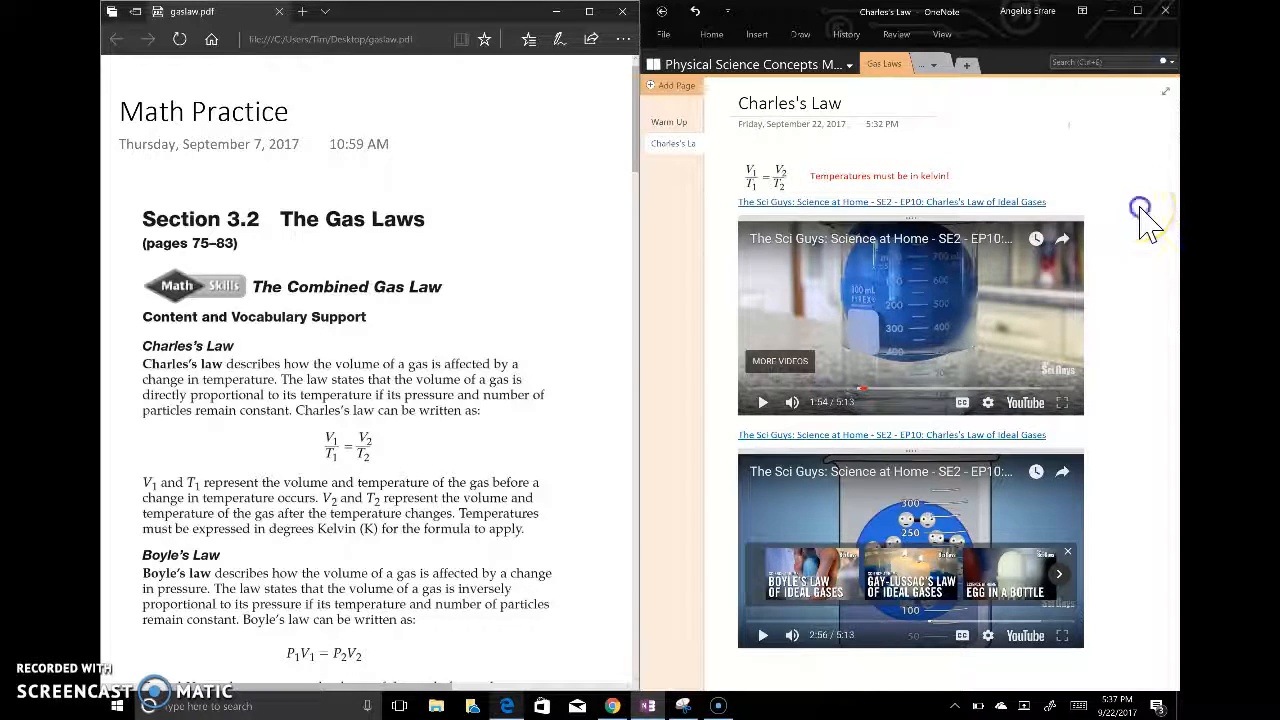
Step: Try placing and moving a text box reading "asdfasdf" near the page title, and delete it
{"action": "left_click", "coordinate": [1061, 115]}
{"action": "type", "text": "asdfasdf"}
{"action": "left_click_drag", "start_coordinate": [1091, 105], "coordinate": [1060, 120]}
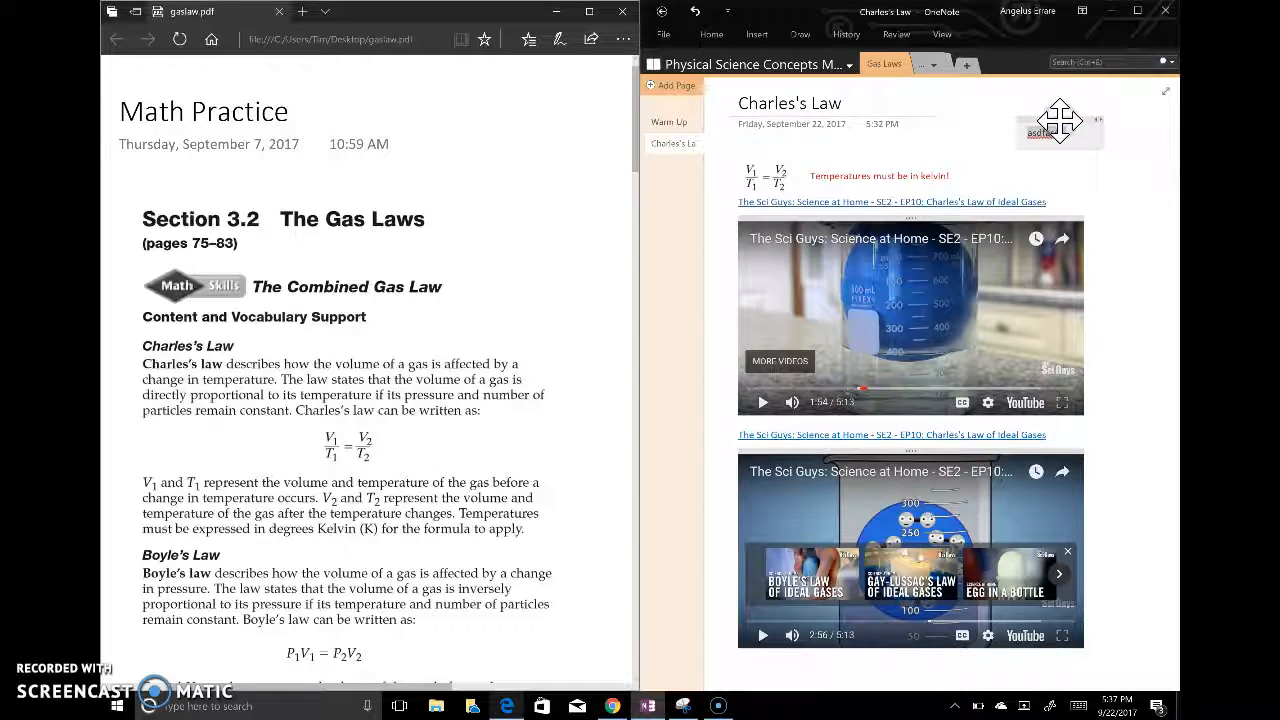
{"action": "key", "text": "Delete"}
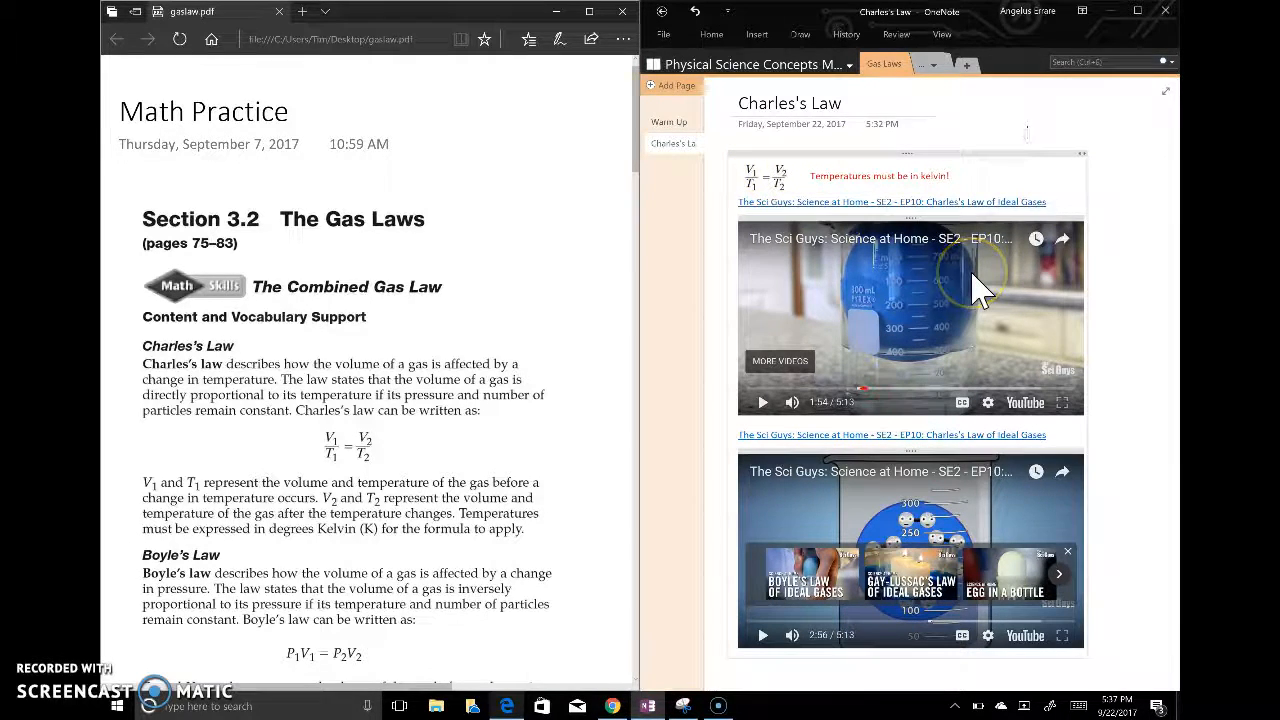
{"action": "key", "text": "super+a"}
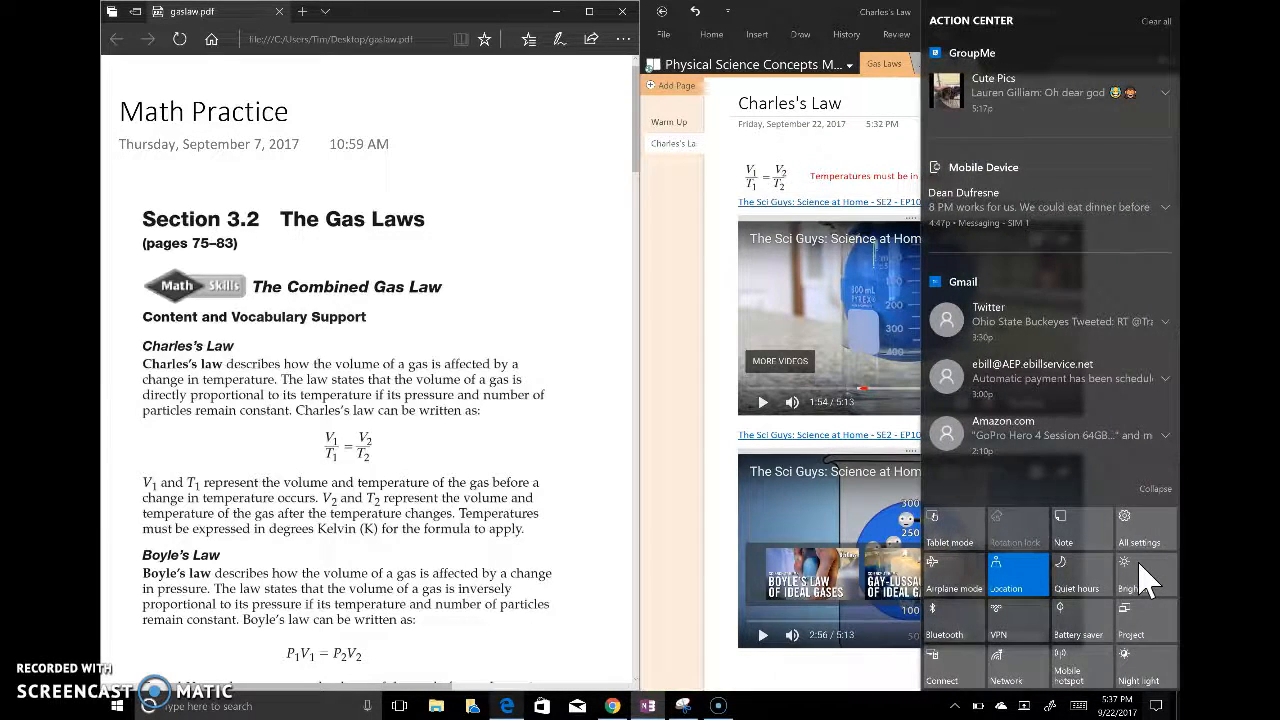
{"action": "key", "text": "super+a"}
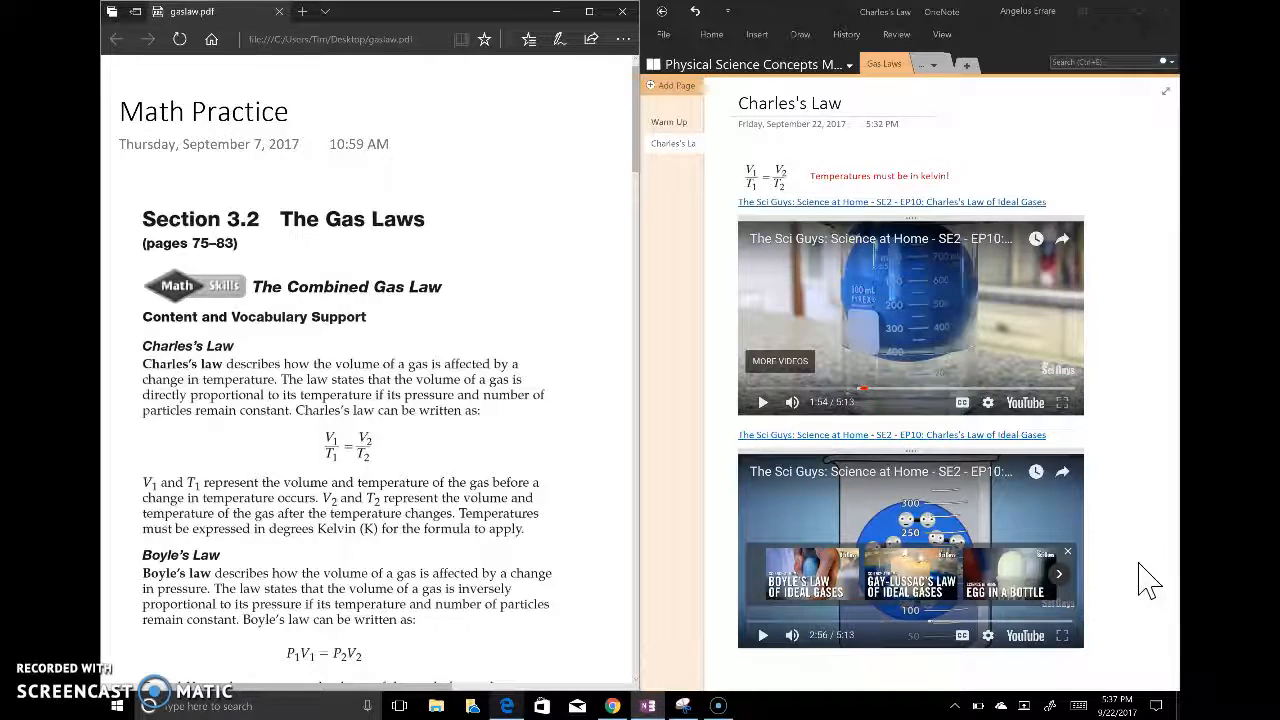
Step: Draw freehand ink lines in the blank space below the second embedded video and erase them
{"action": "left_click_drag", "start_coordinate": [1140, 578], "coordinate": [1099, 480]}
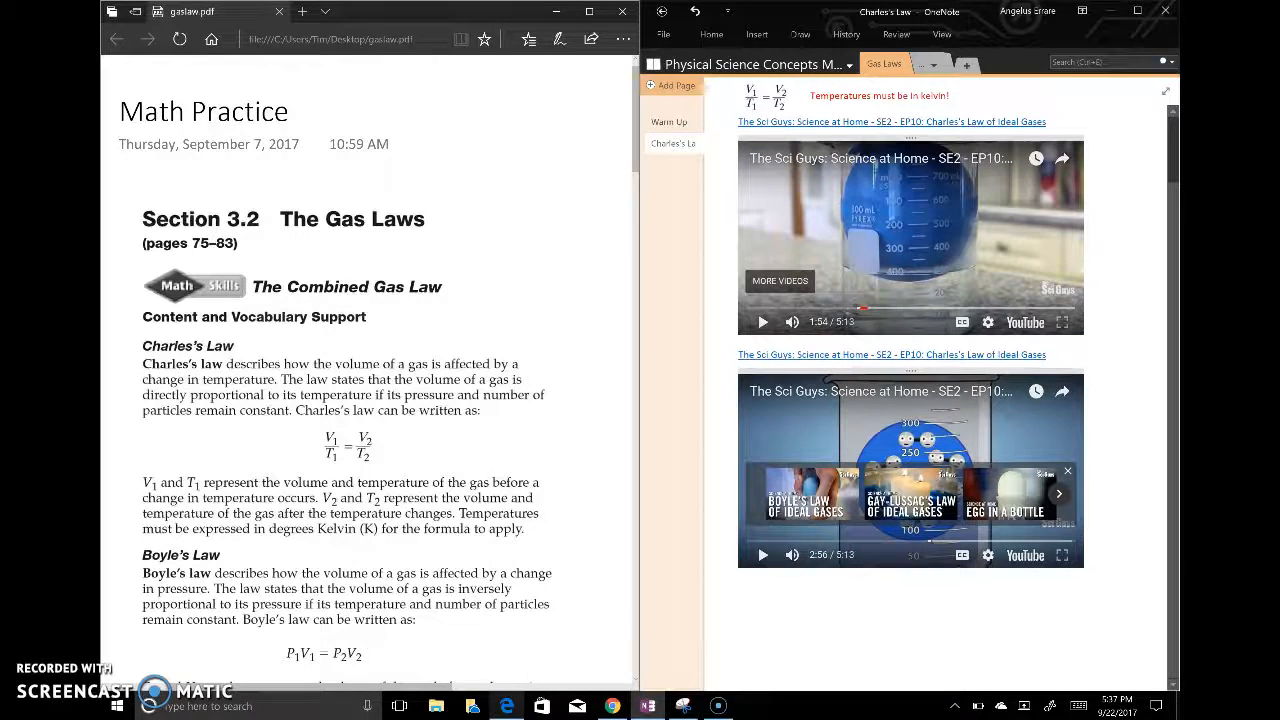
{"action": "mouse_move", "coordinate": [1040, 628]}
{"action": "left_mouse_down"}
{"action": "mouse_move", "coordinate": [775, 621]}
{"action": "mouse_move", "coordinate": [820, 634]}
{"action": "left_mouse_up"}
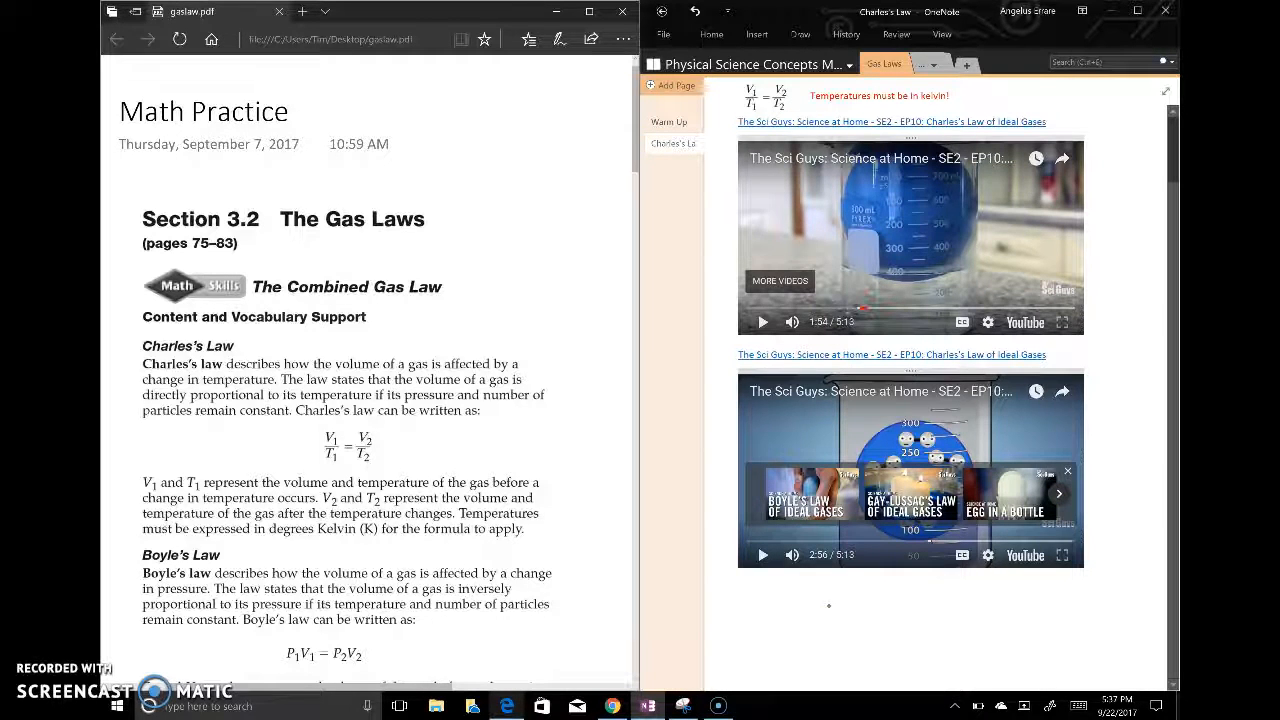
{"action": "left_click_drag", "start_coordinate": [777, 617], "coordinate": [1019, 605]}
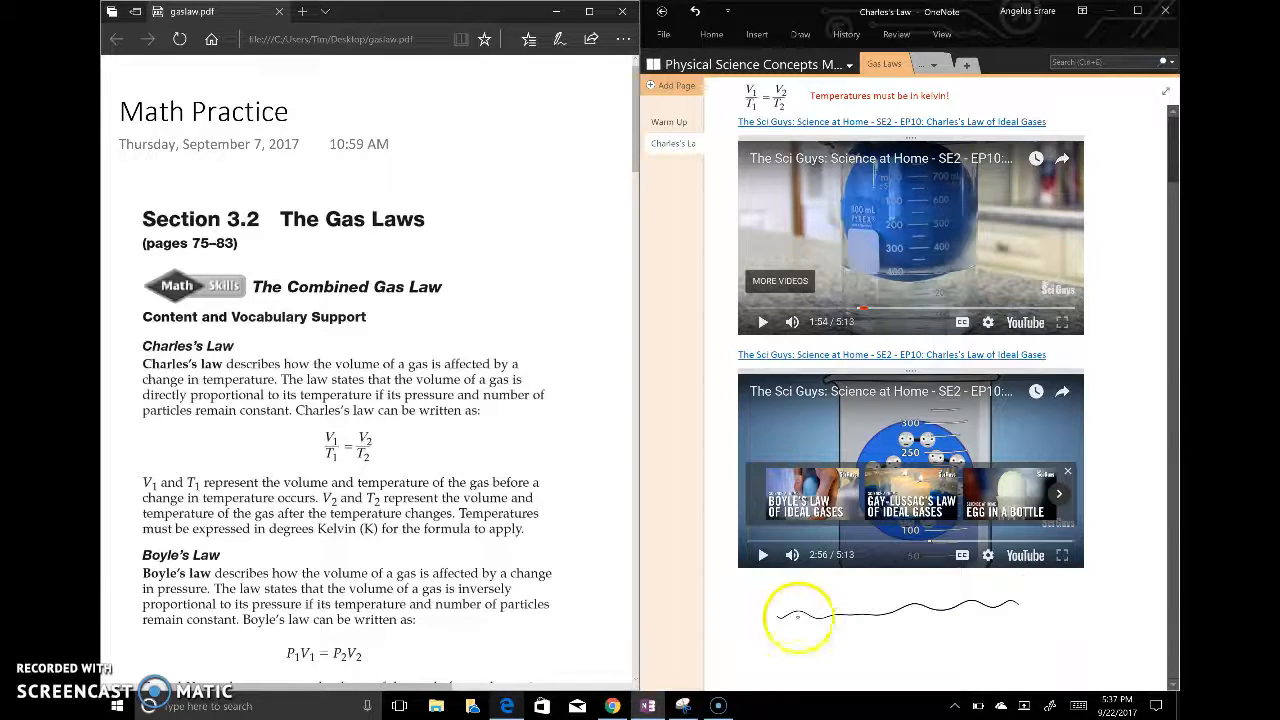
{"action": "left_click", "coordinate": [808, 618]}
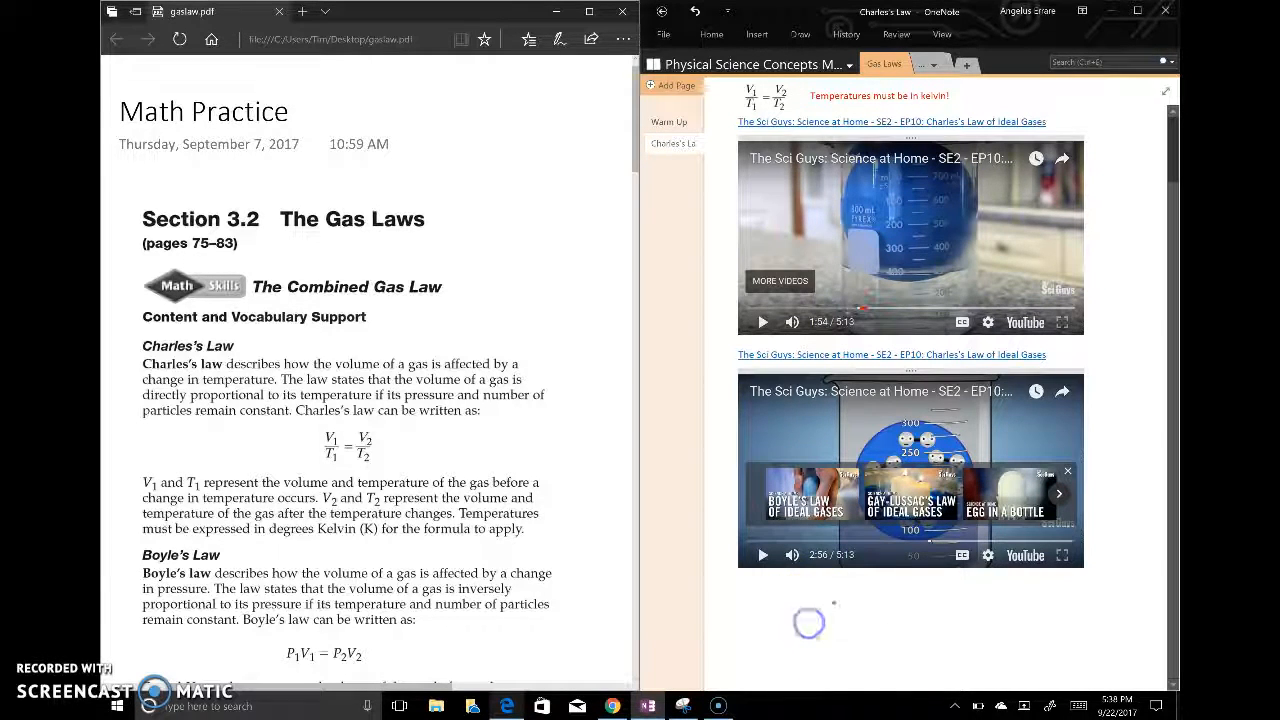
{"action": "left_click_drag", "start_coordinate": [769, 625], "coordinate": [1022, 614]}
{"action": "mouse_move", "coordinate": [1078, 645]}
{"action": "left_mouse_down"}
{"action": "mouse_move", "coordinate": [830, 664]}
{"action": "mouse_move", "coordinate": [871, 634]}
{"action": "mouse_move", "coordinate": [906, 654]}
{"action": "left_mouse_up"}
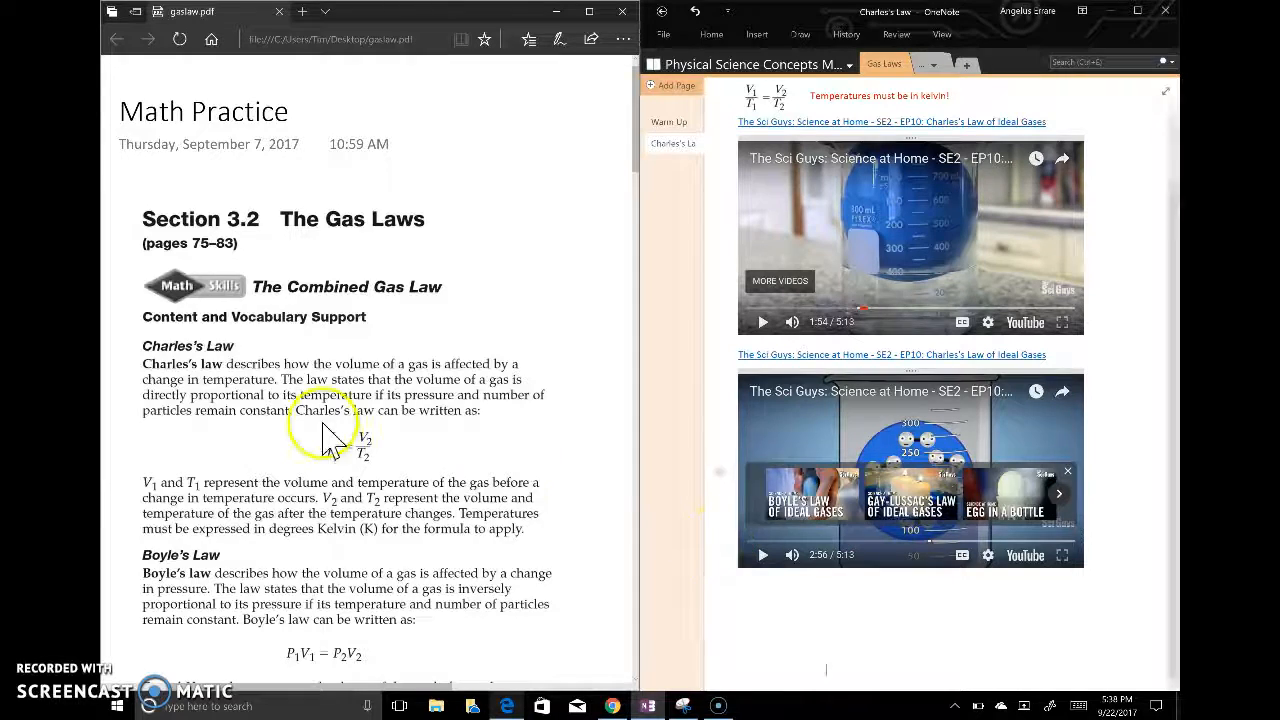
Step: Add a new page to the Gas Laws section and title it "Example 1"
{"action": "scroll", "coordinate": [330, 437], "scroll_direction": "down", "scroll_amount": 1}
{"action": "scroll", "coordinate": [330, 437], "scroll_direction": "down", "scroll_amount": 5}
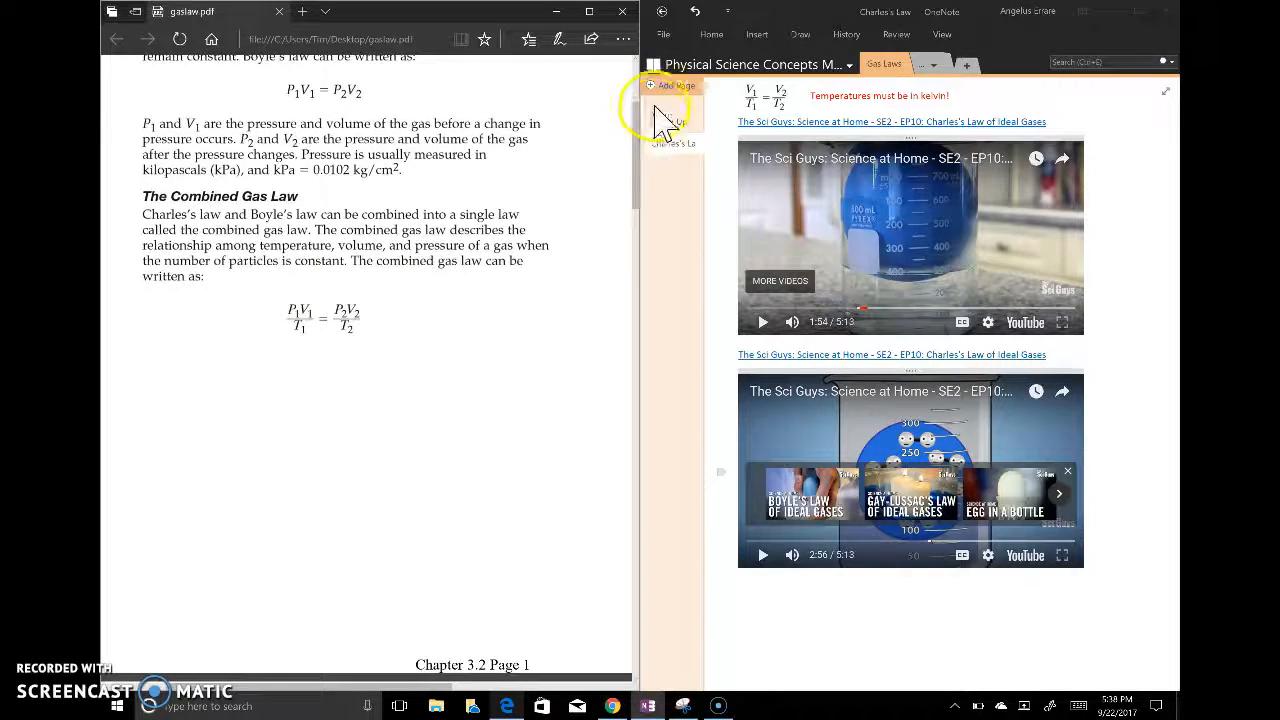
{"action": "left_click", "coordinate": [651, 80]}
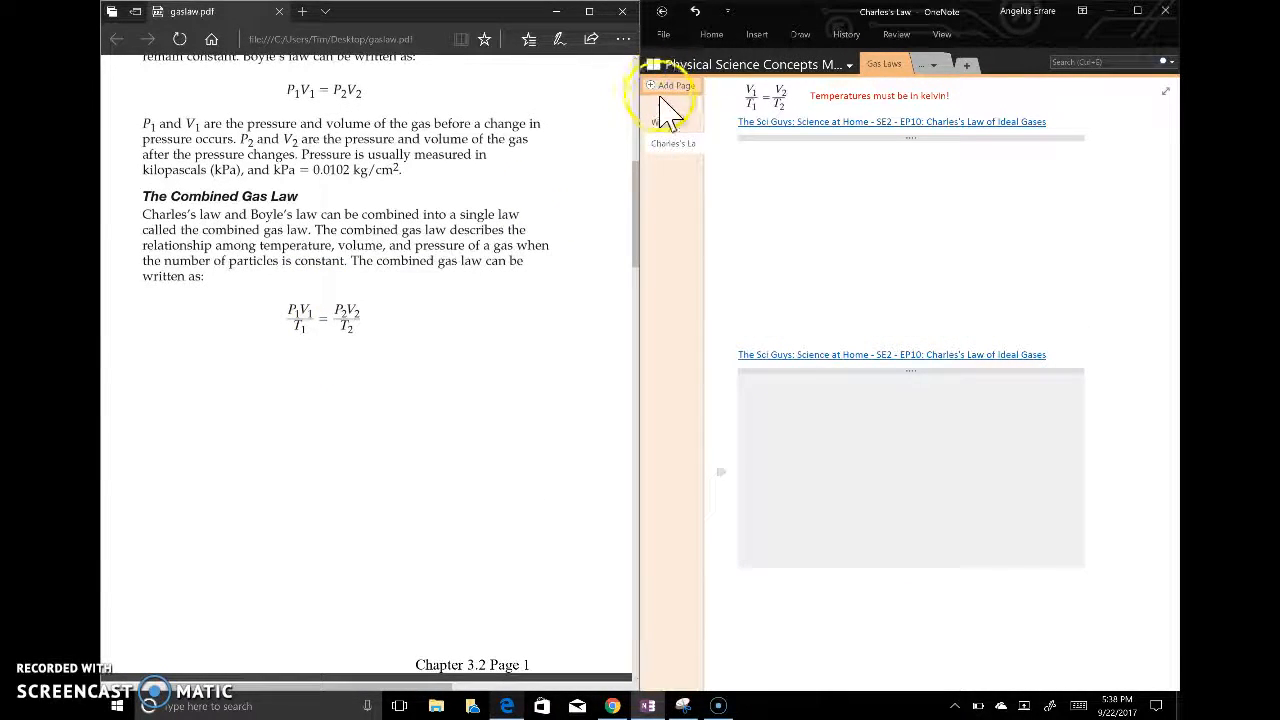
{"action": "left_click", "coordinate": [653, 104]}
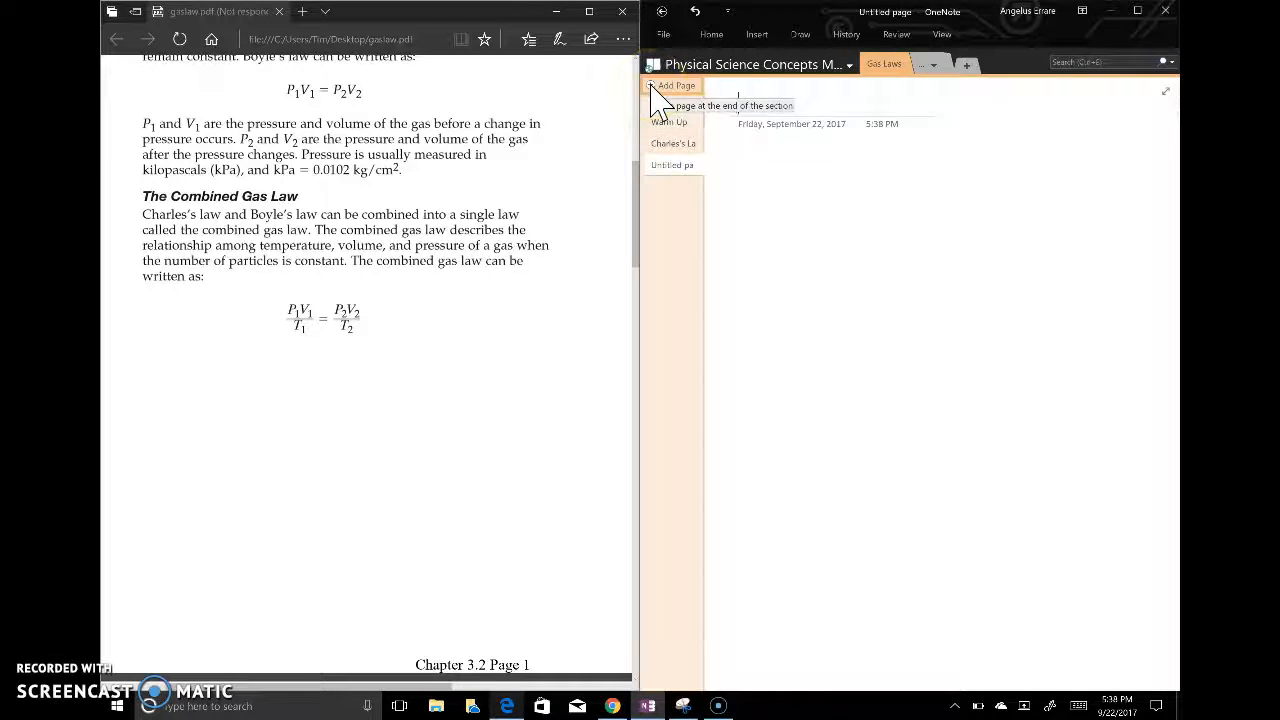
{"action": "type", "text": "Example 1"}
Step: Find the solved Example 1 in gaslaw.pdf and start a new capture of it with Snipping Tool
{"action": "left_click", "coordinate": [349, 400]}
{"action": "scroll", "coordinate": [349, 400], "scroll_direction": "down", "scroll_amount": 4}
{"action": "scroll", "coordinate": [349, 385], "scroll_direction": "down", "scroll_amount": 3}
{"action": "scroll", "coordinate": [349, 385], "scroll_direction": "up", "scroll_amount": 3}
{"action": "scroll", "coordinate": [350, 392], "scroll_direction": "right", "scroll_amount": 1}
{"action": "scroll", "coordinate": [350, 395], "scroll_direction": "down", "scroll_amount": 1}
{"action": "scroll", "coordinate": [350, 396], "scroll_direction": "left", "scroll_amount": 1}
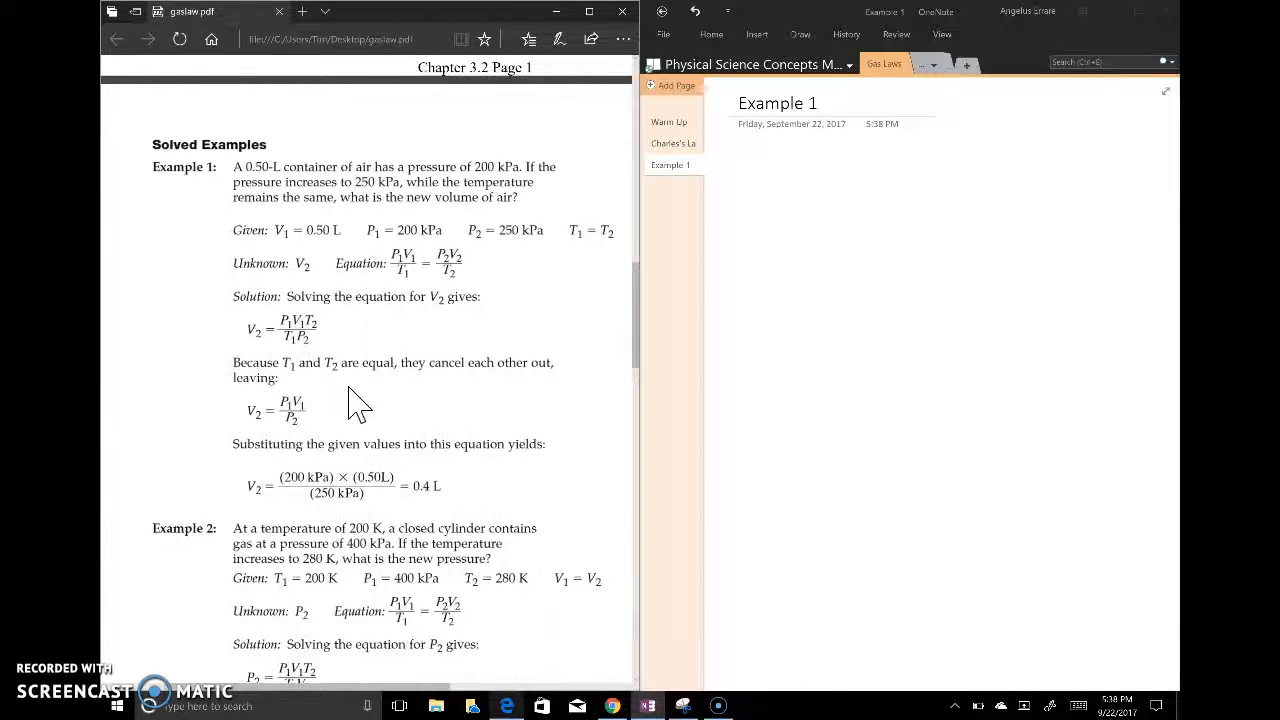
{"action": "scroll", "coordinate": [350, 395], "scroll_direction": "right", "scroll_amount": 1}
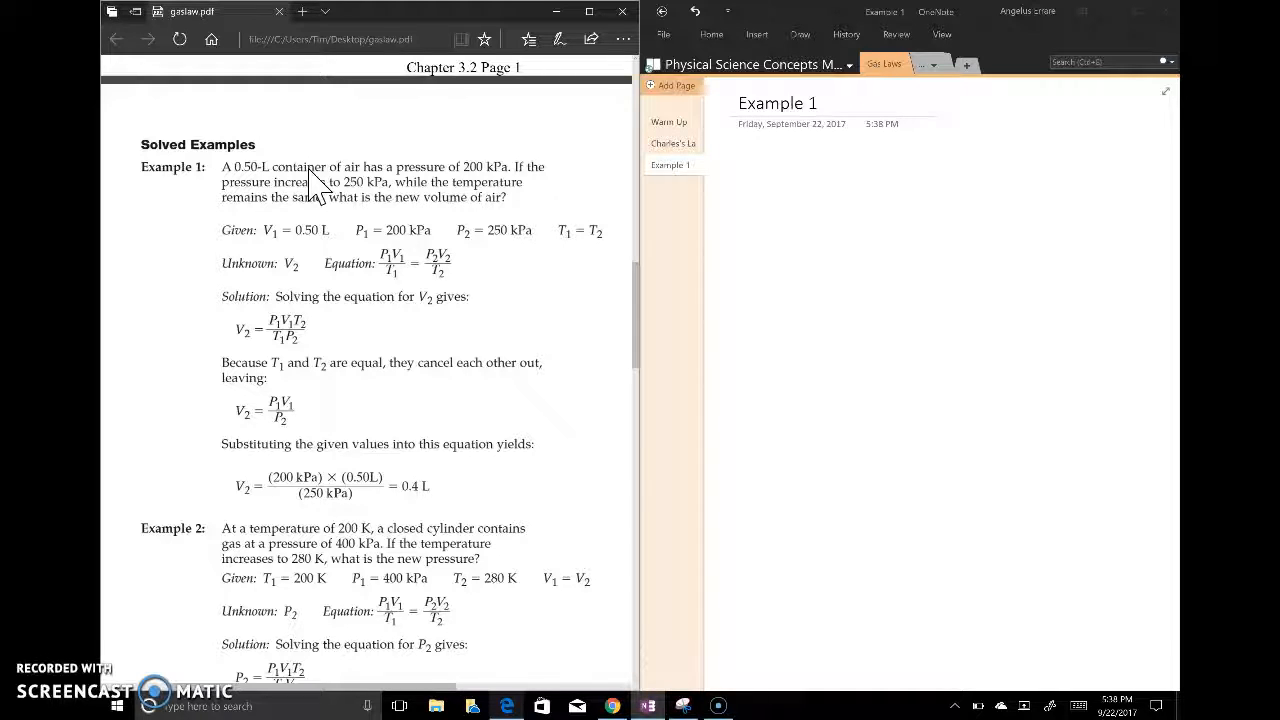
{"action": "left_click", "coordinate": [683, 706]}
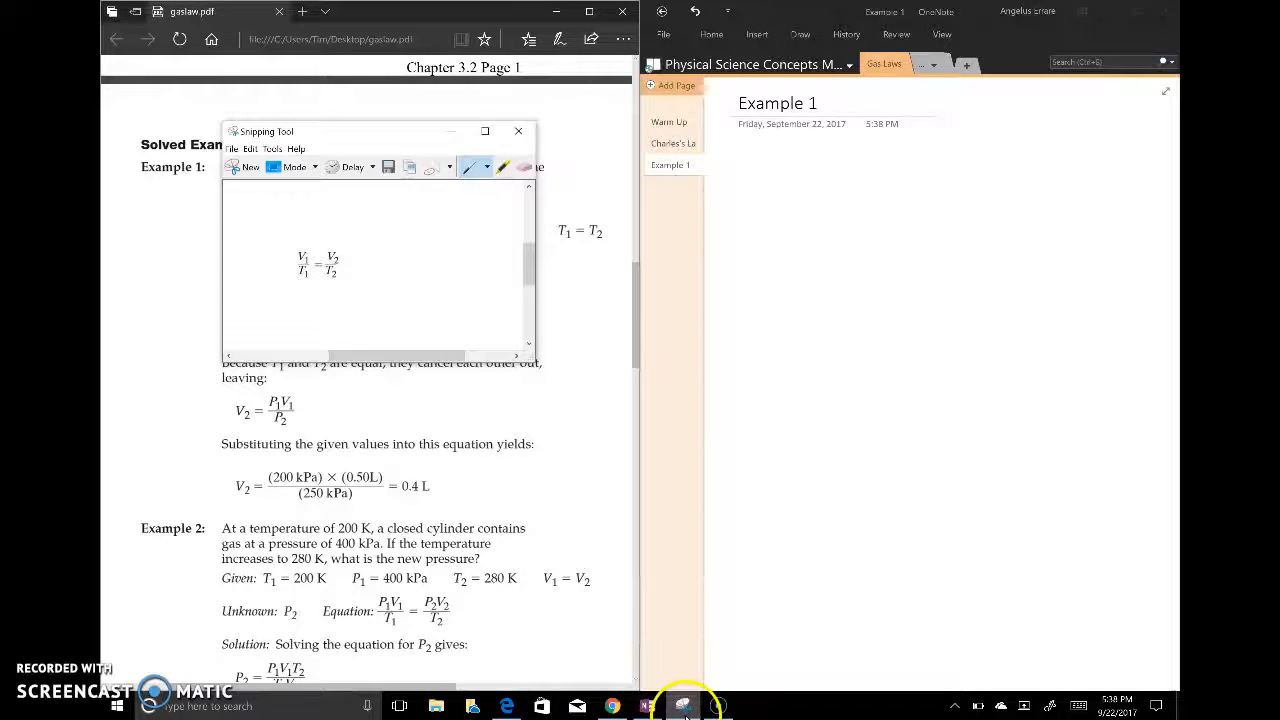
{"action": "left_click", "coordinate": [256, 166]}
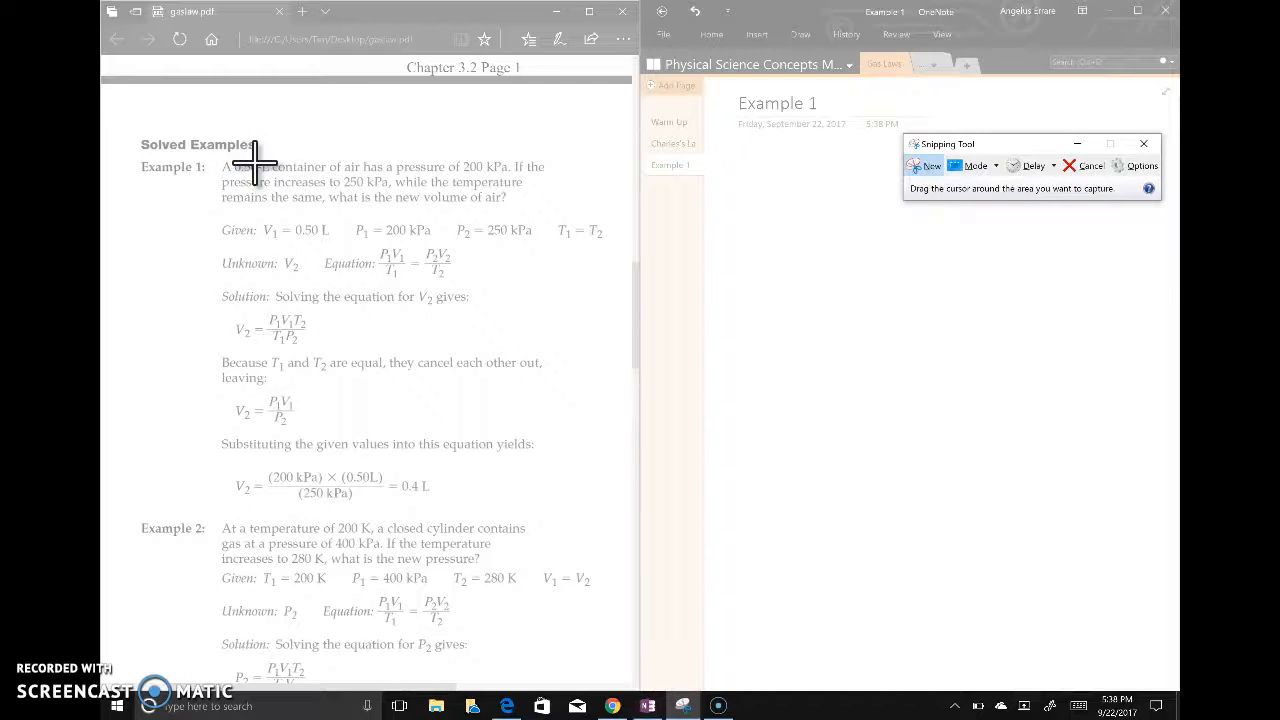